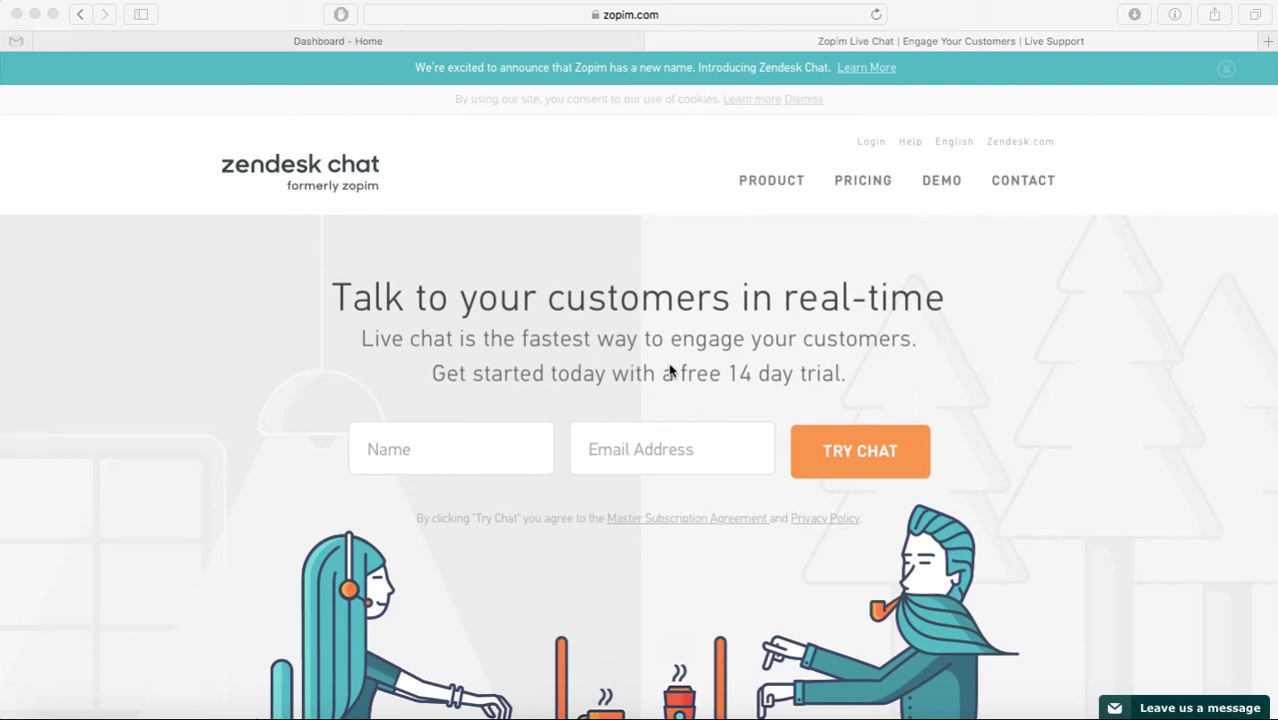
Review the Zendesk Chat plans and pricing page, then return to the 'Dashboard - Home' tab
{"action": "scroll", "coordinate": [1068, 378], "scroll_direction": "down", "scroll_amount": 2}
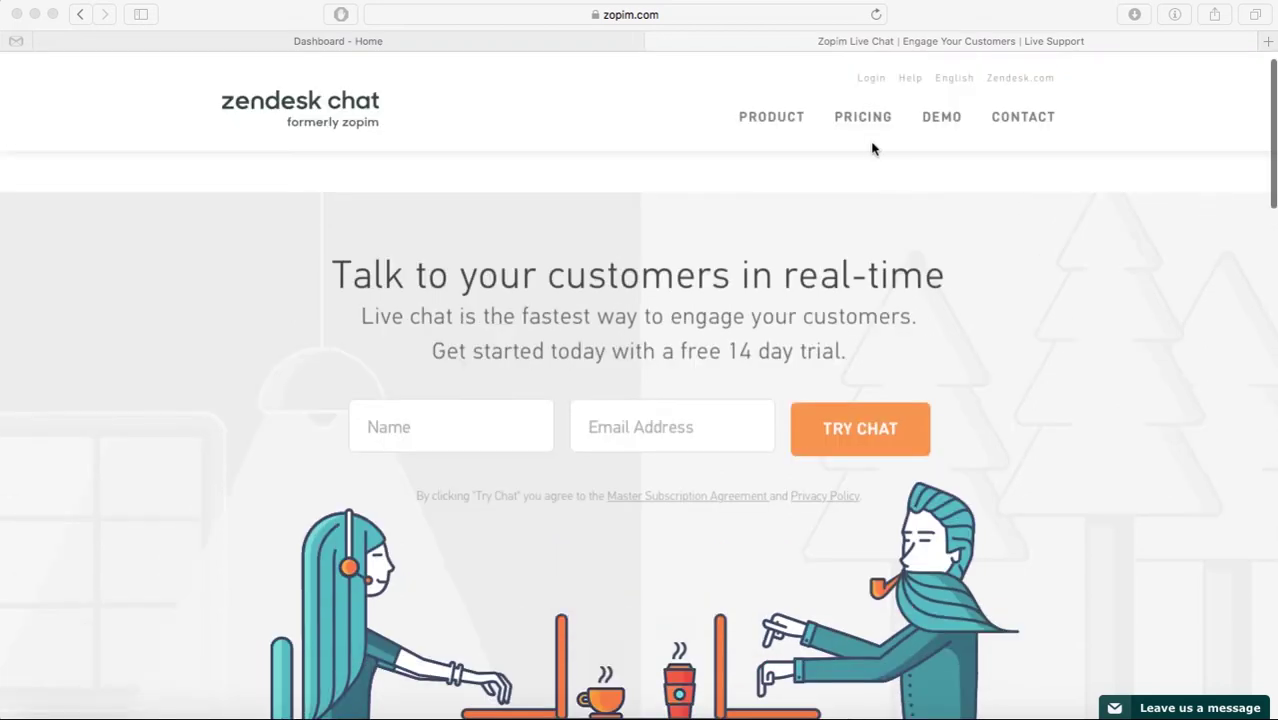
{"action": "left_click", "coordinate": [858, 120]}
{"action": "left_click", "coordinate": [873, 120]}
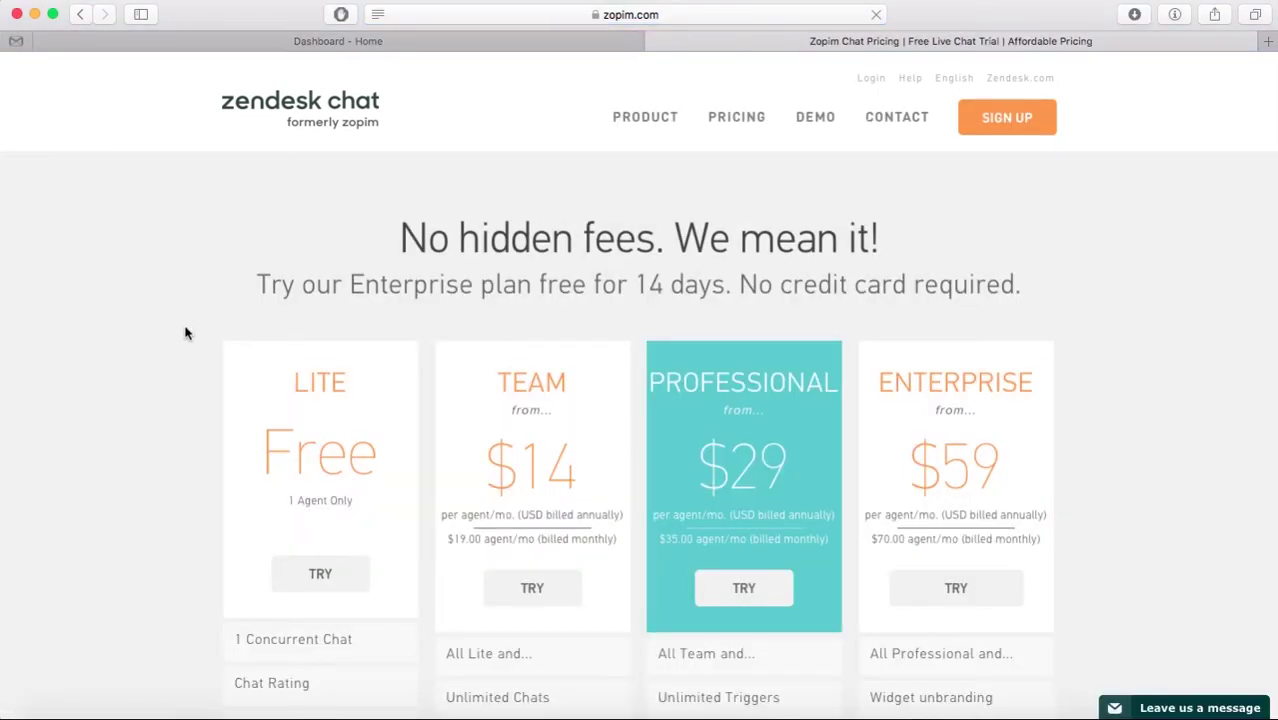
{"action": "scroll", "coordinate": [736, 288], "scroll_direction": "down", "scroll_amount": 3}
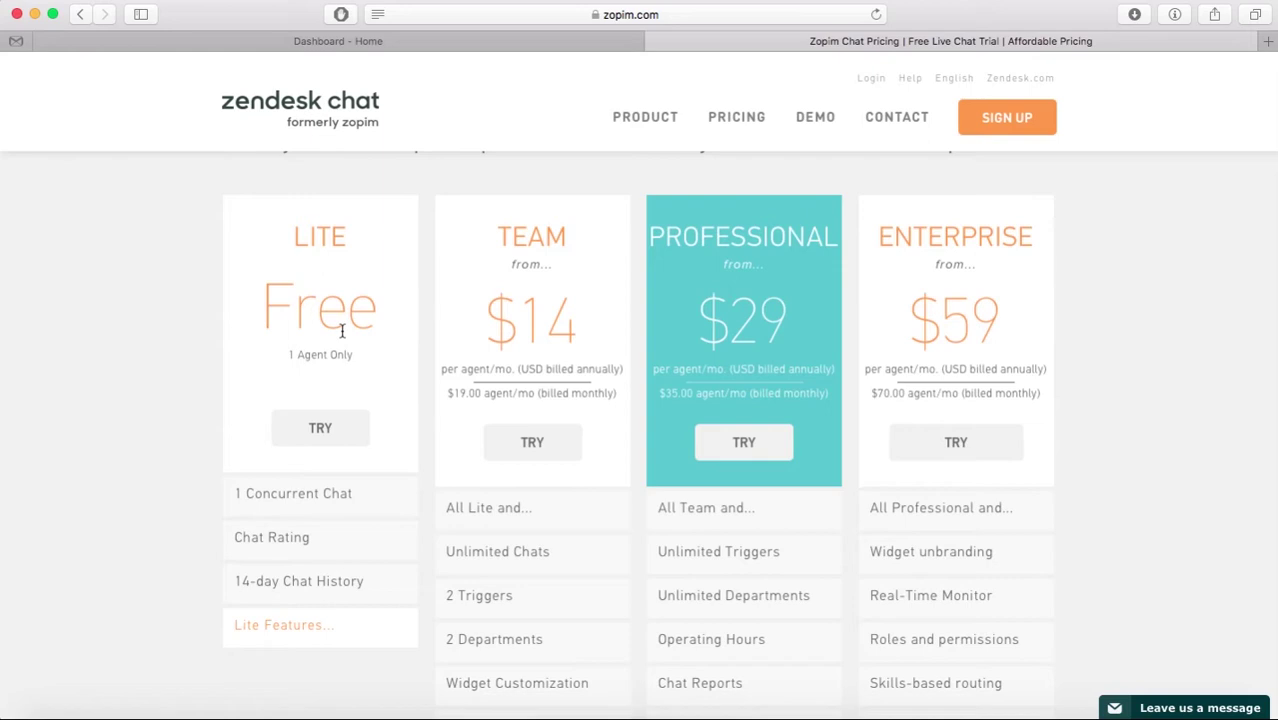
{"action": "left_click", "coordinate": [181, 42]}
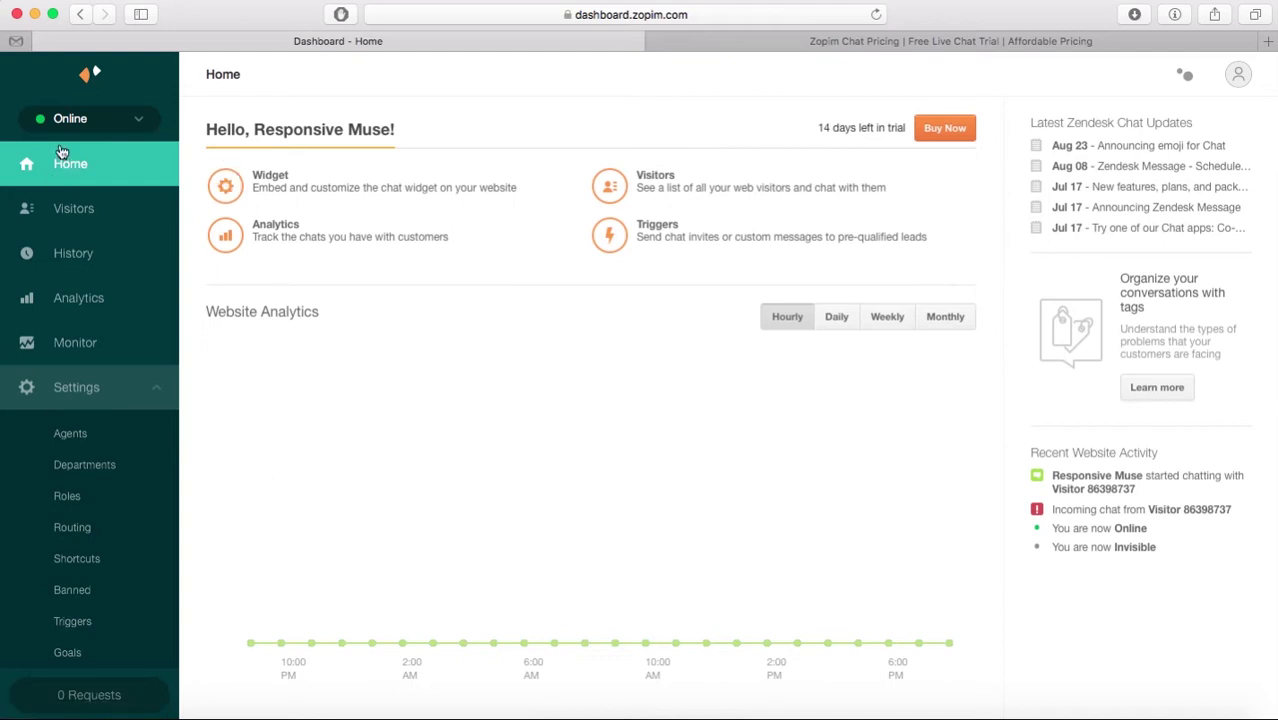
Go to Widget > Getting Started and copy the embed script from its script box
{"action": "left_click", "coordinate": [229, 188]}
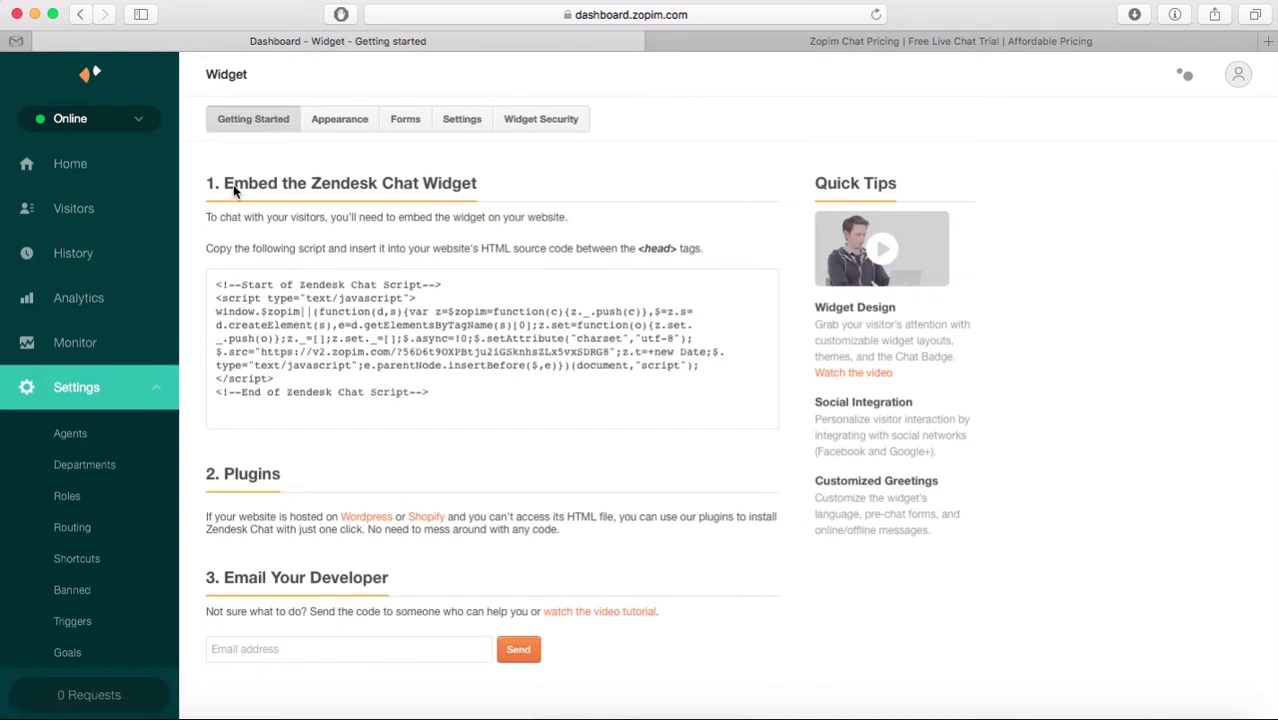
{"action": "left_click", "coordinate": [275, 303]}
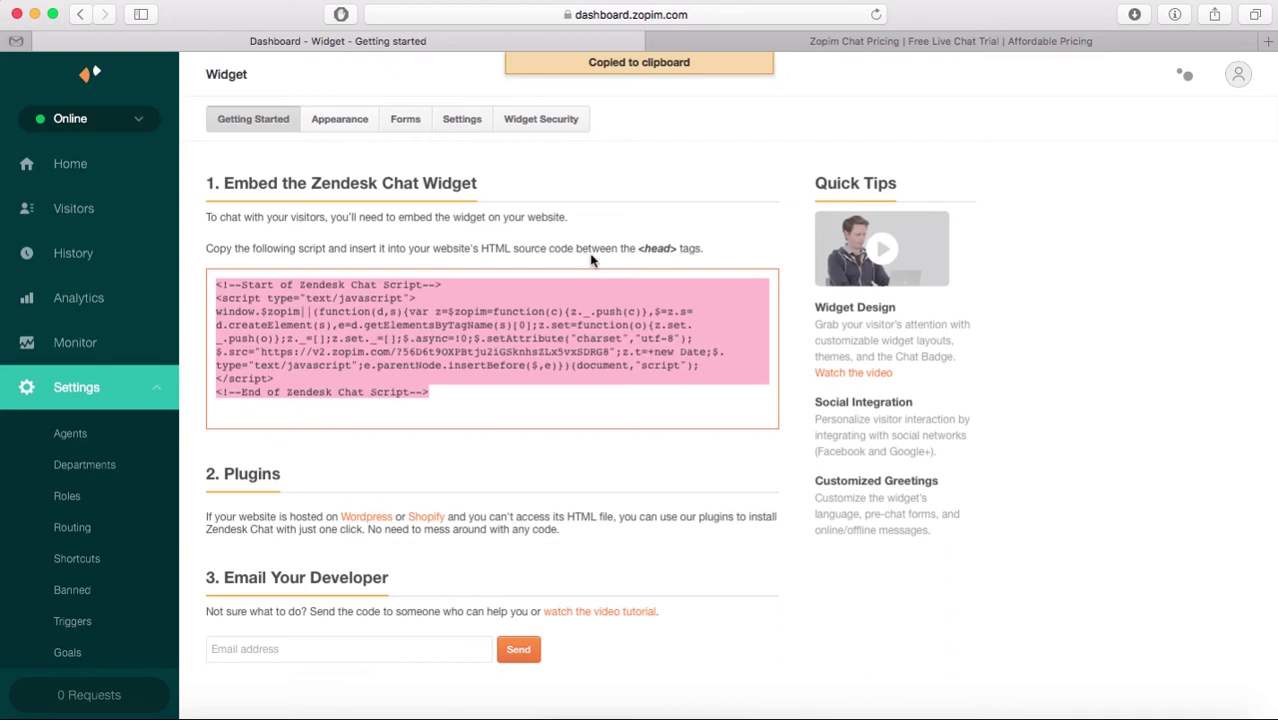
In Appearance, keep the Simple chat window layout after trying Classic
{"action": "left_click", "coordinate": [351, 125]}
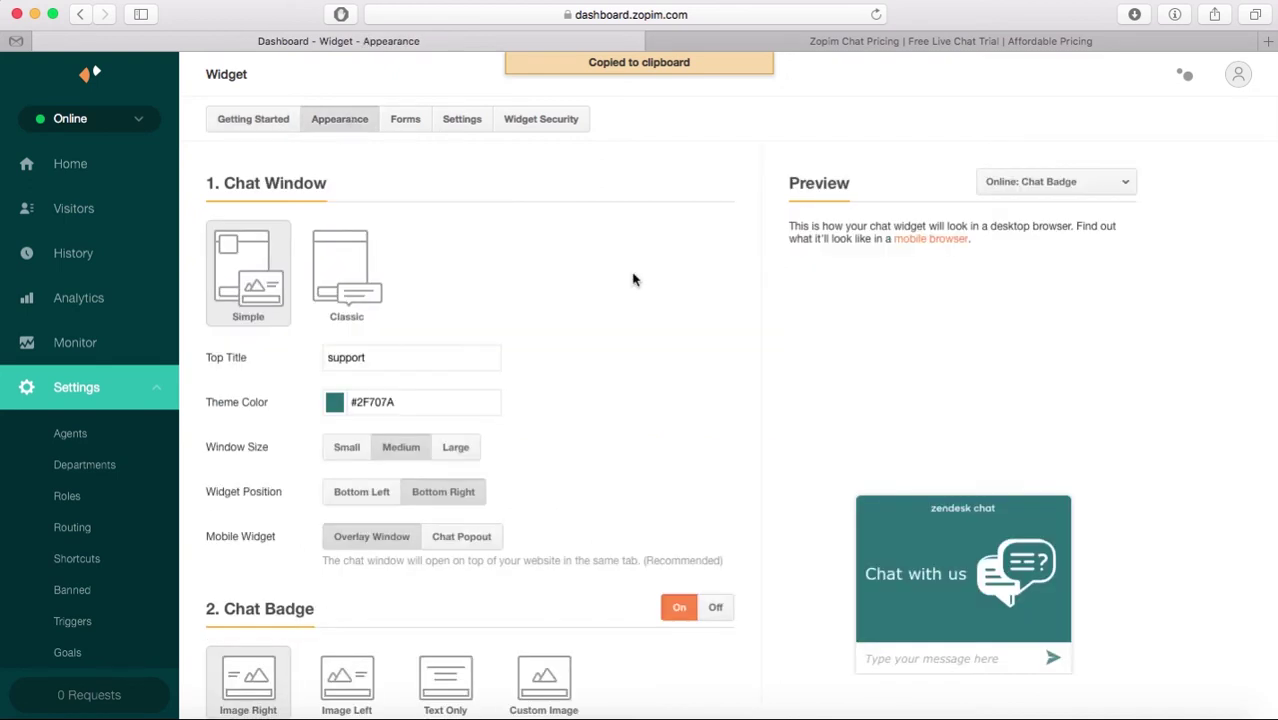
{"action": "scroll", "coordinate": [632, 279], "scroll_direction": "down", "scroll_amount": 2}
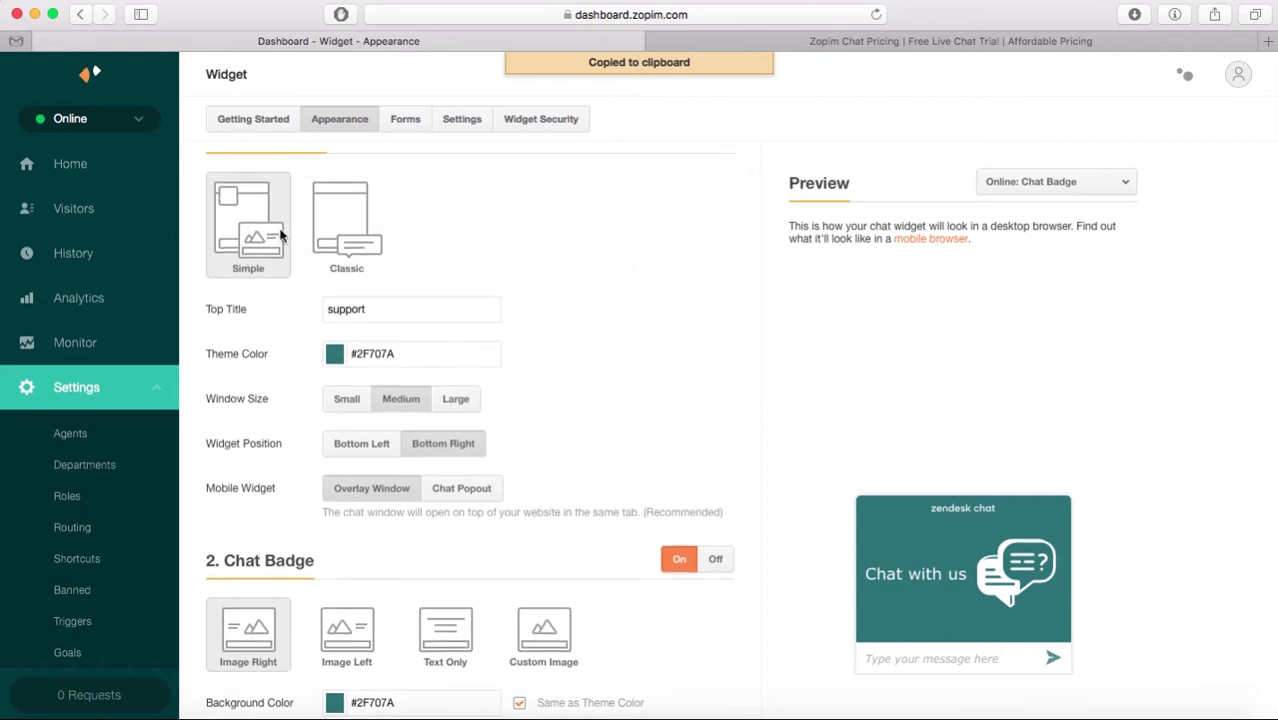
{"action": "left_click", "coordinate": [340, 243]}
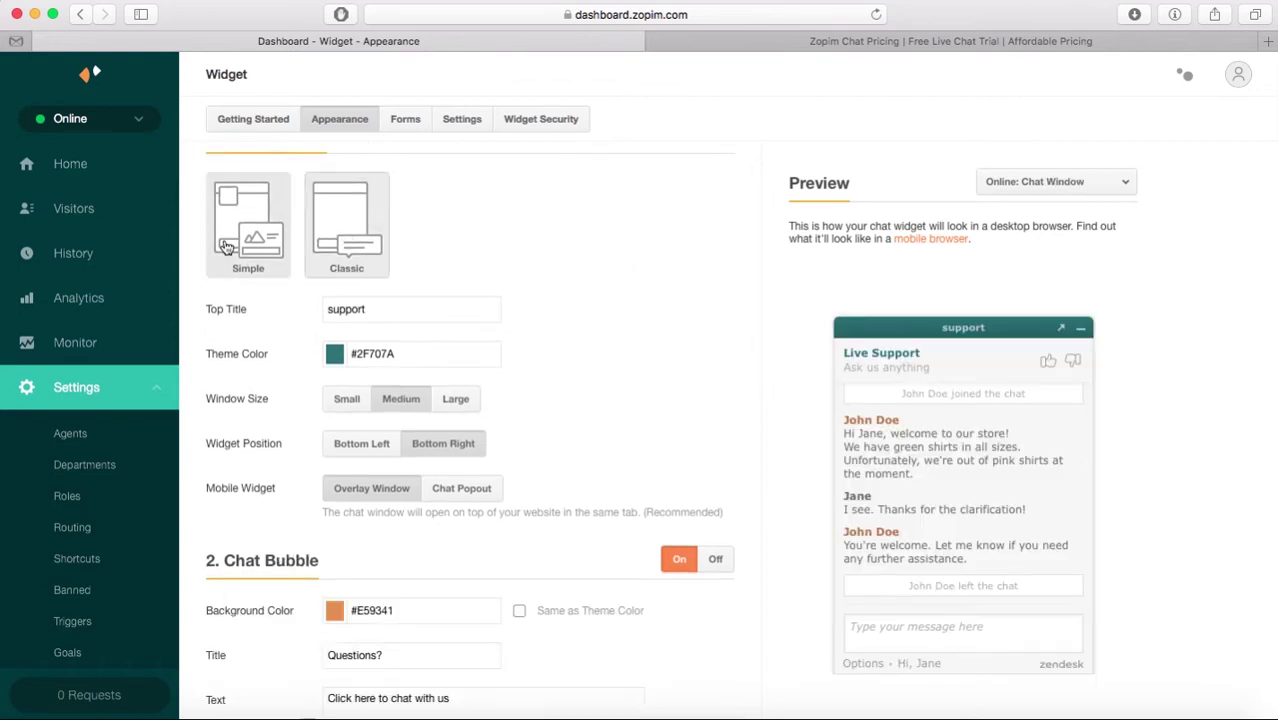
{"action": "left_click", "coordinate": [226, 247]}
{"action": "left_click", "coordinate": [346, 250]}
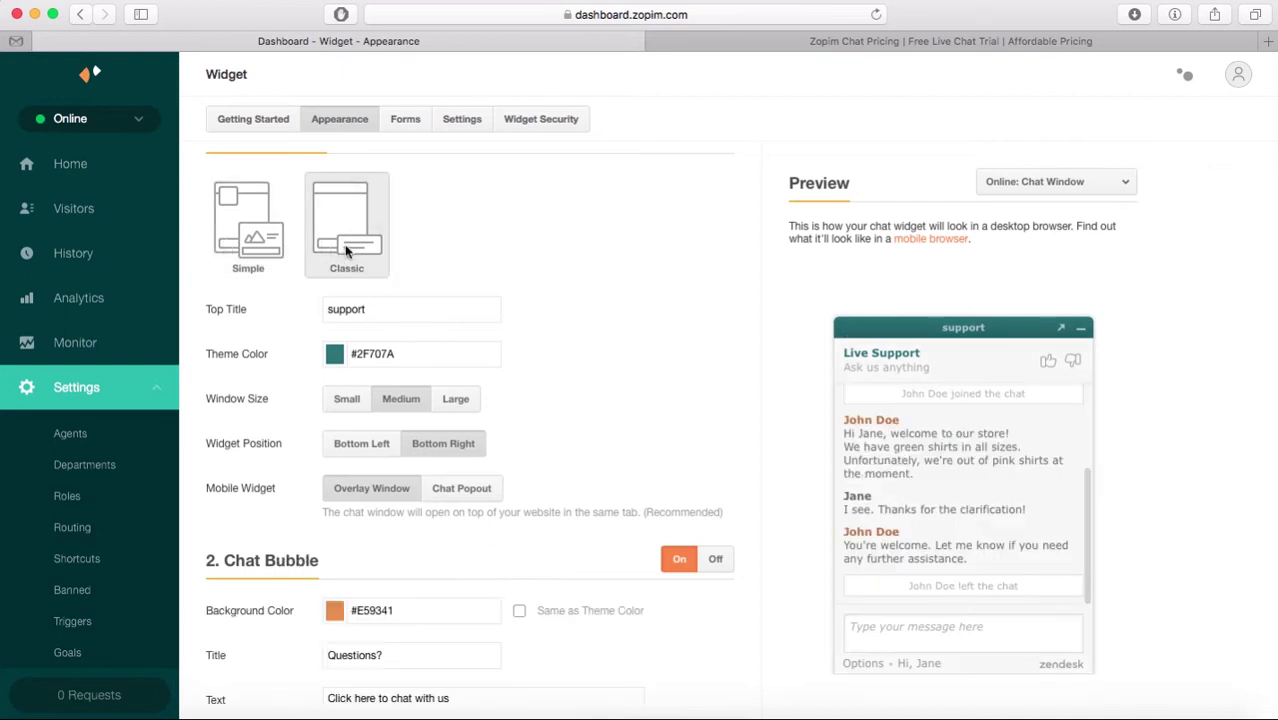
{"action": "left_click", "coordinate": [232, 226]}
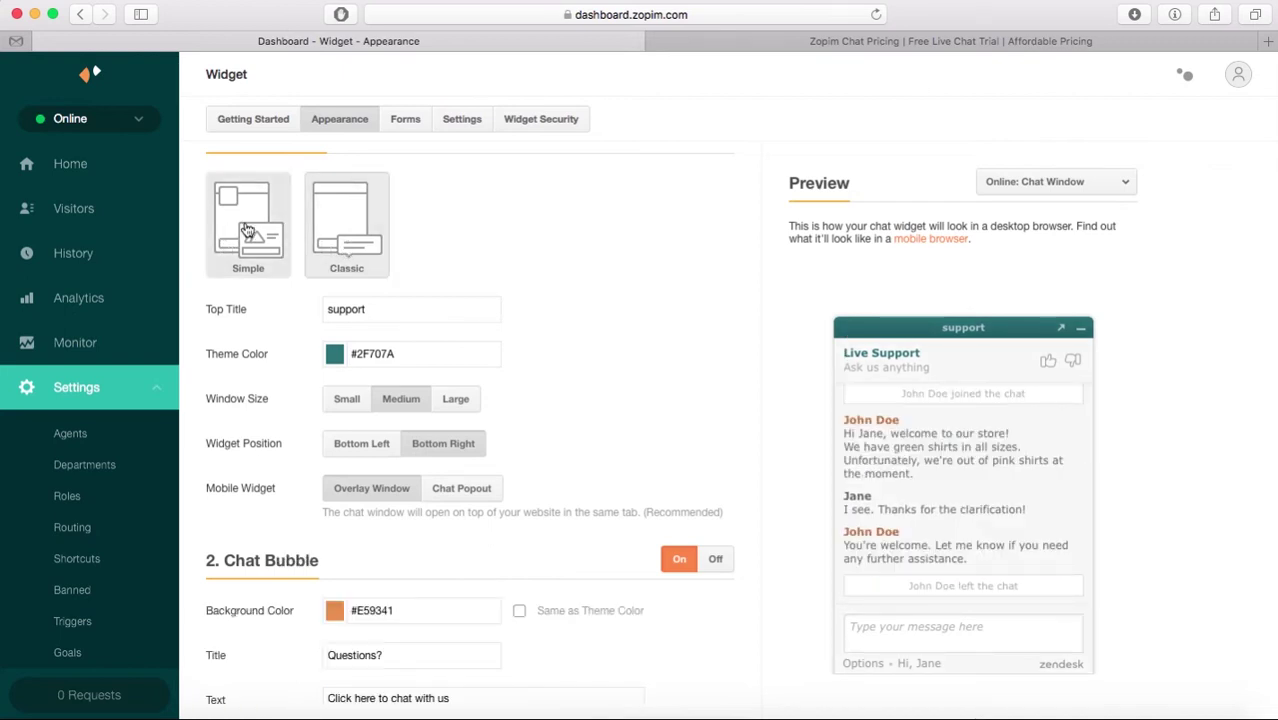
Capitalise the widget's Top Title to 'Support'
{"action": "left_click", "coordinate": [355, 315]}
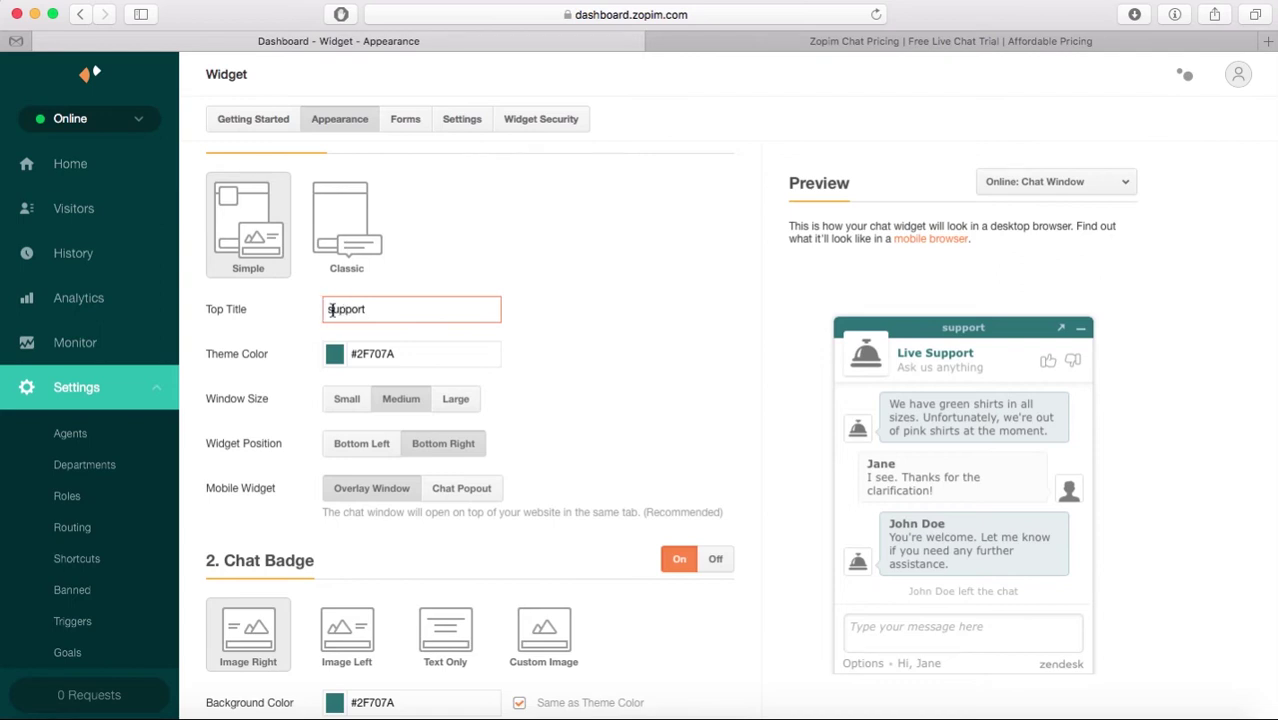
{"action": "left_click_drag", "start_coordinate": [328, 310], "coordinate": [336, 310]}
{"action": "type", "text": "S"}
Set the widget theme colour to purple #6B3D9E
{"action": "left_click", "coordinate": [338, 360]}
{"action": "left_click", "coordinate": [338, 360]}
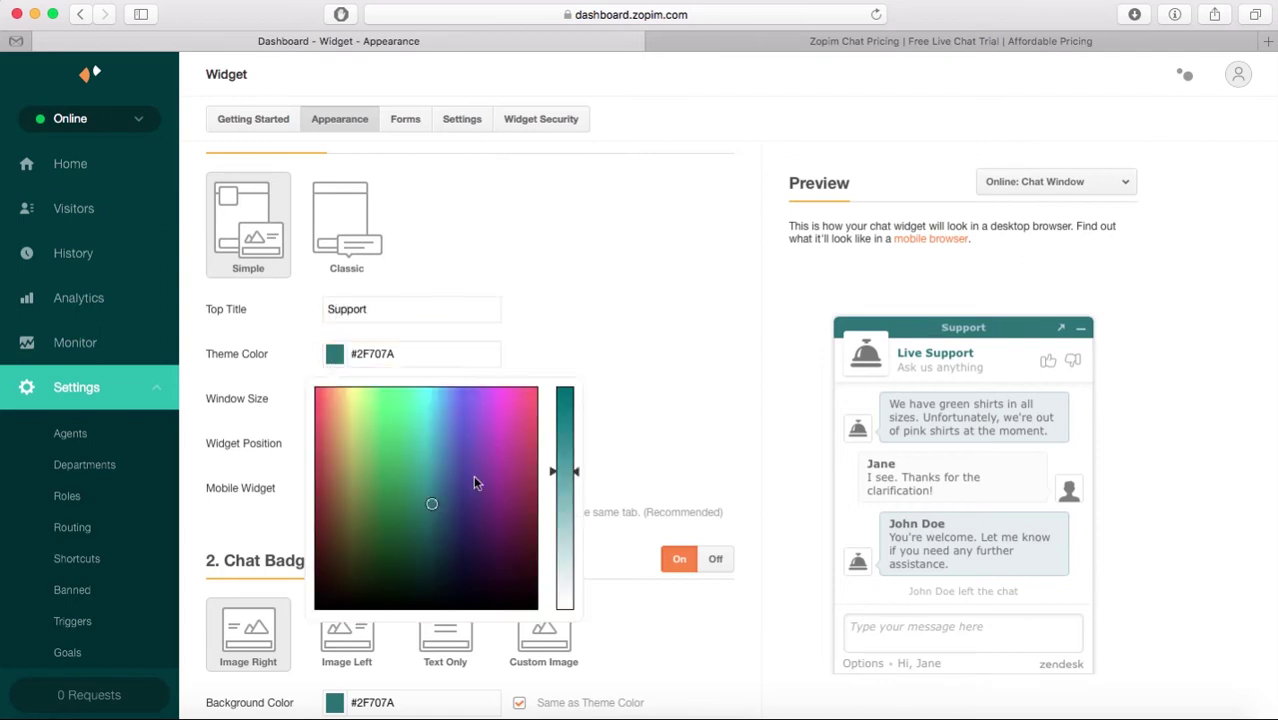
{"action": "mouse_move", "coordinate": [436, 498]}
{"action": "left_mouse_down"}
{"action": "mouse_move", "coordinate": [476, 479]}
{"action": "mouse_move", "coordinate": [361, 441]}
{"action": "mouse_move", "coordinate": [350, 495]}
{"action": "mouse_move", "coordinate": [331, 483]}
{"action": "mouse_move", "coordinate": [349, 463]}
{"action": "mouse_move", "coordinate": [419, 490]}
{"action": "mouse_move", "coordinate": [481, 475]}
{"action": "left_mouse_up"}
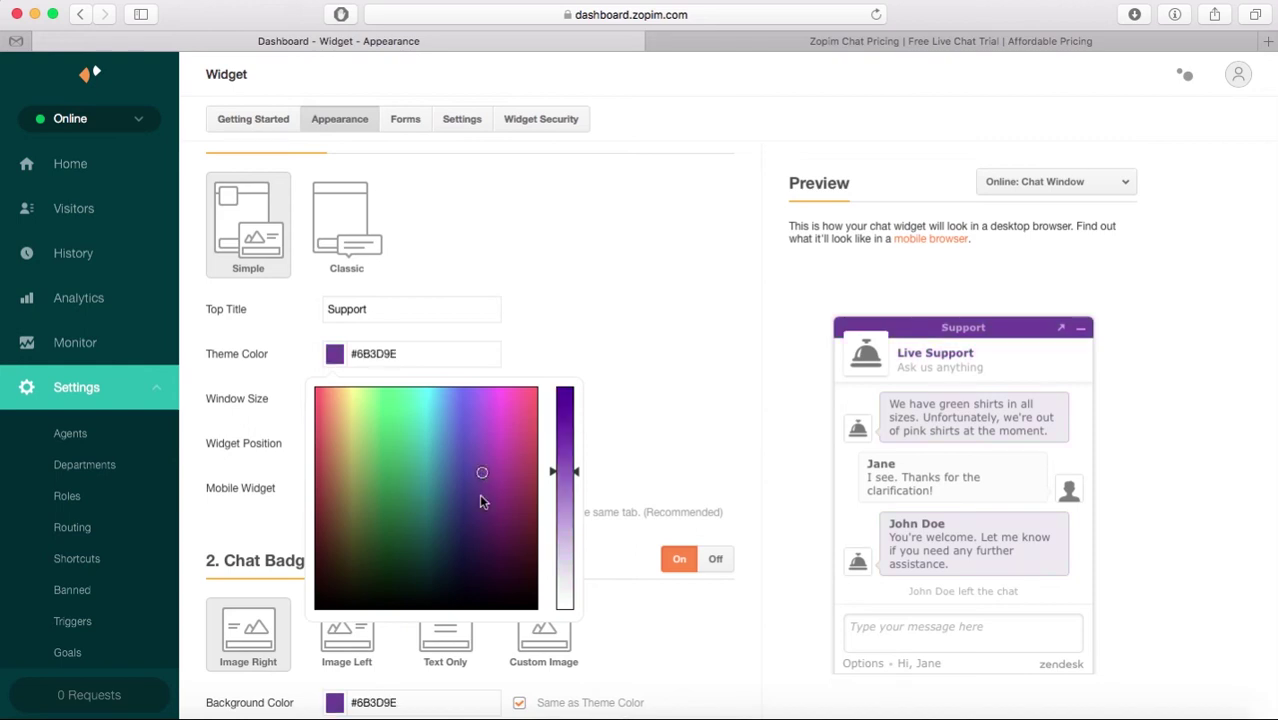
{"action": "left_click", "coordinate": [240, 400]}
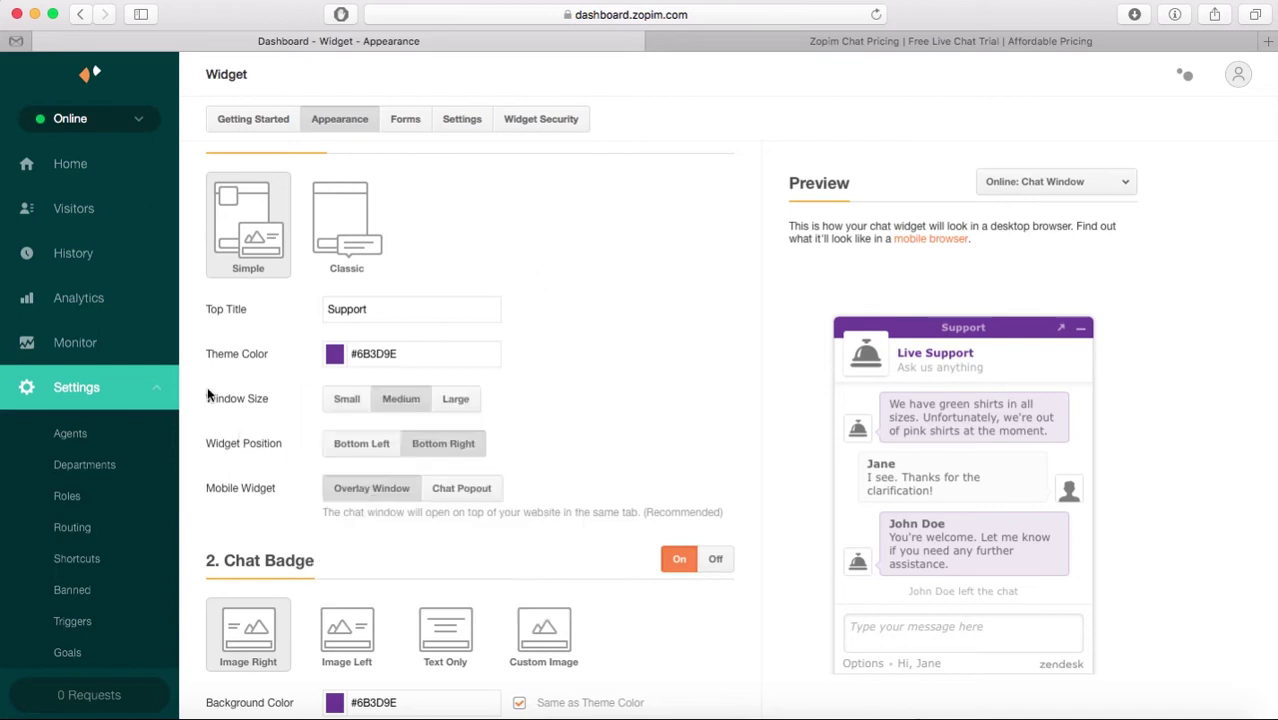
{"action": "left_click", "coordinate": [334, 405]}
{"action": "left_click", "coordinate": [443, 414]}
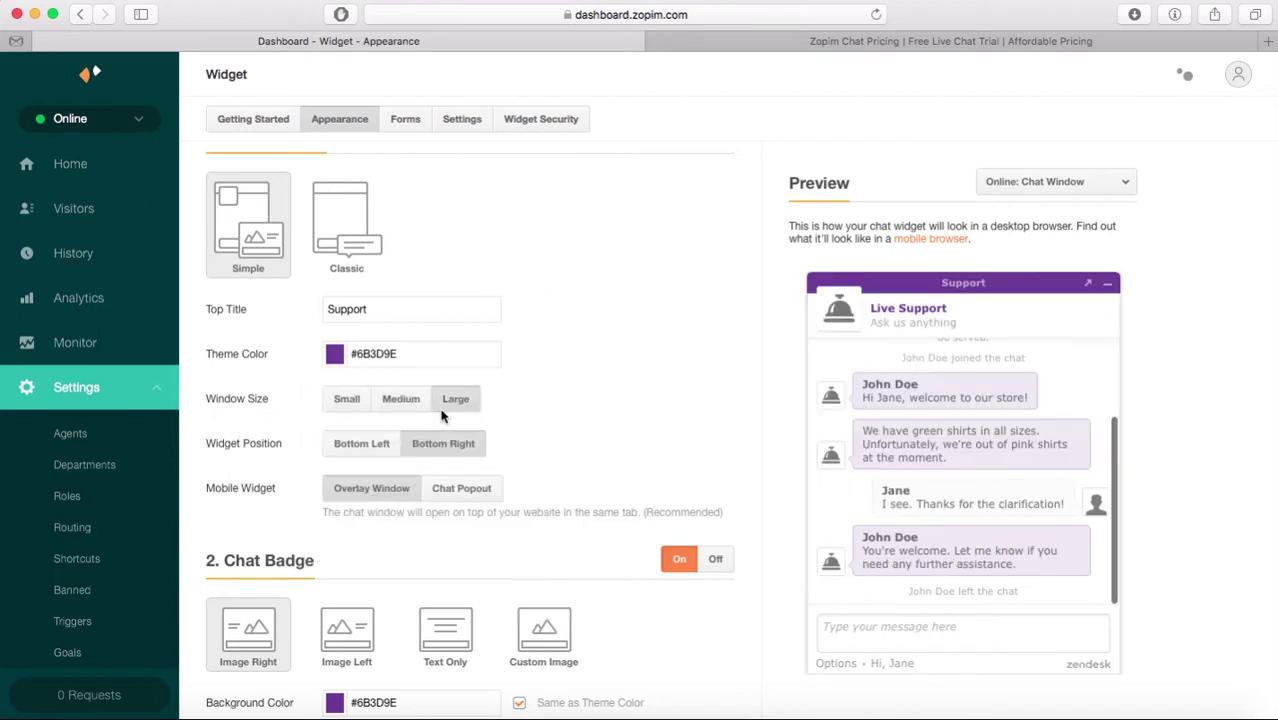
{"action": "left_click", "coordinate": [401, 405]}
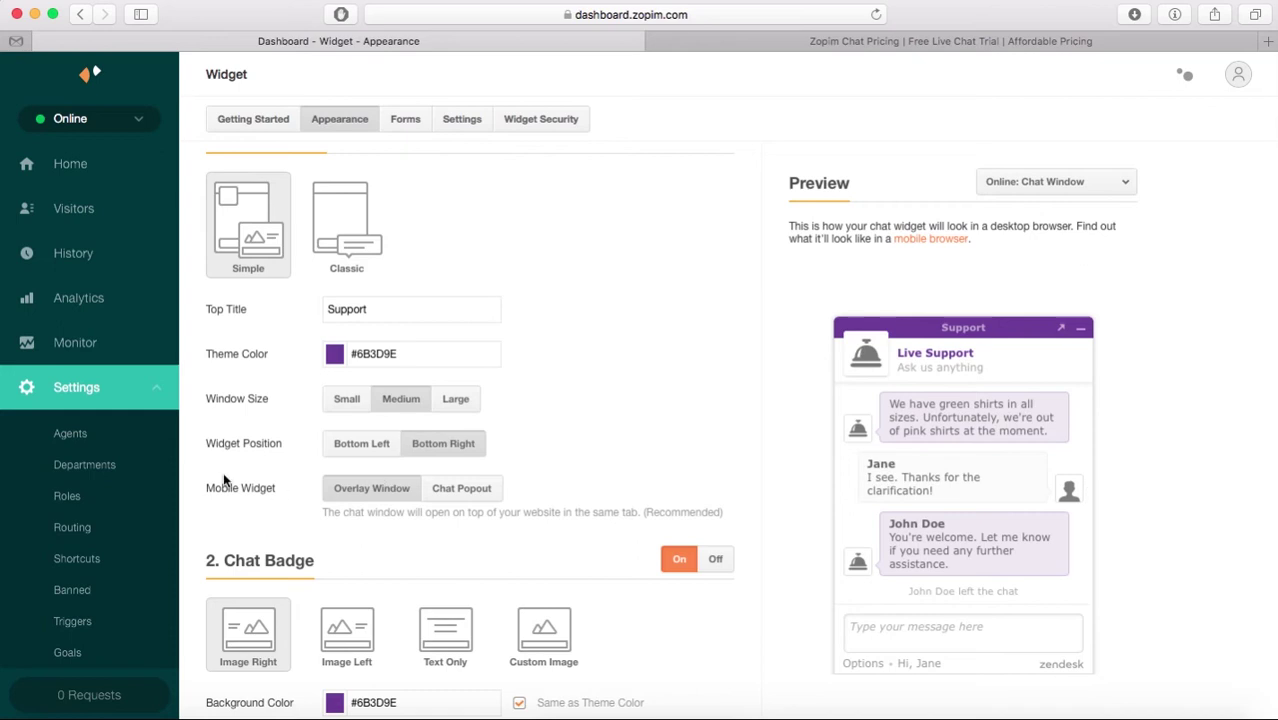
{"action": "left_click", "coordinate": [356, 448]}
{"action": "left_click", "coordinate": [435, 450]}
{"action": "scroll", "coordinate": [530, 449], "scroll_direction": "down", "scroll_amount": 3}
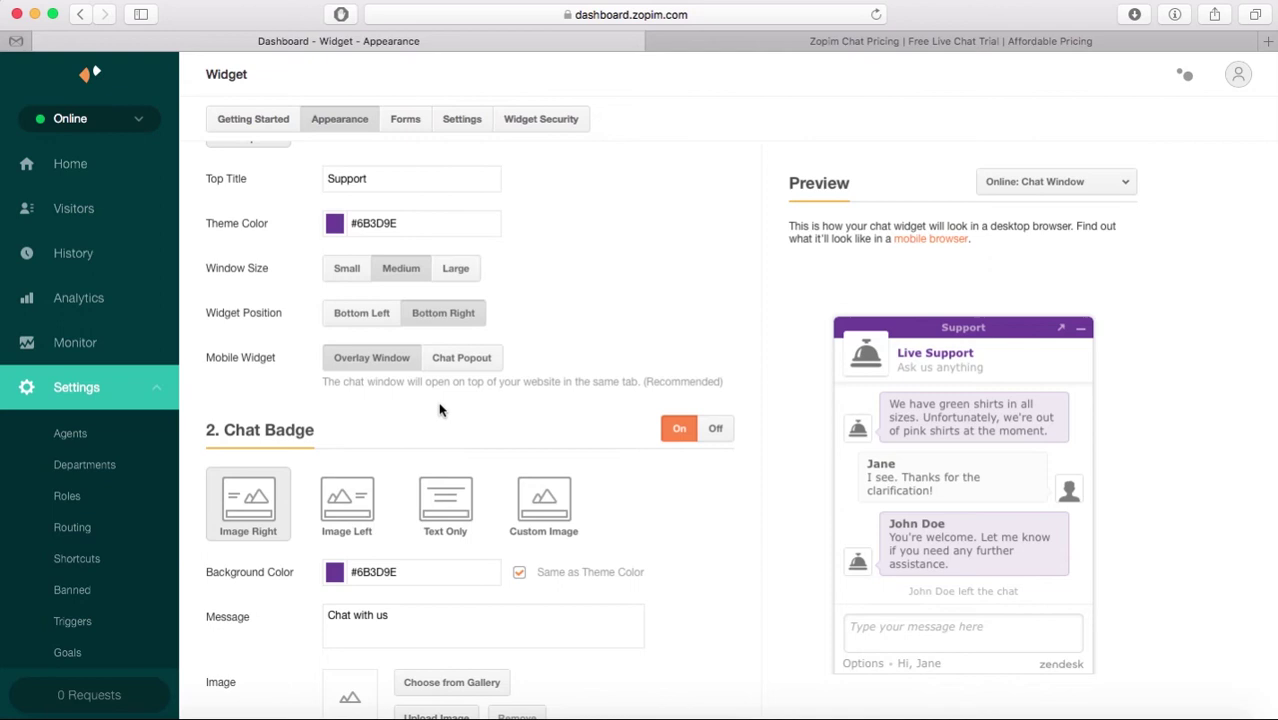
{"action": "left_click", "coordinate": [484, 368]}
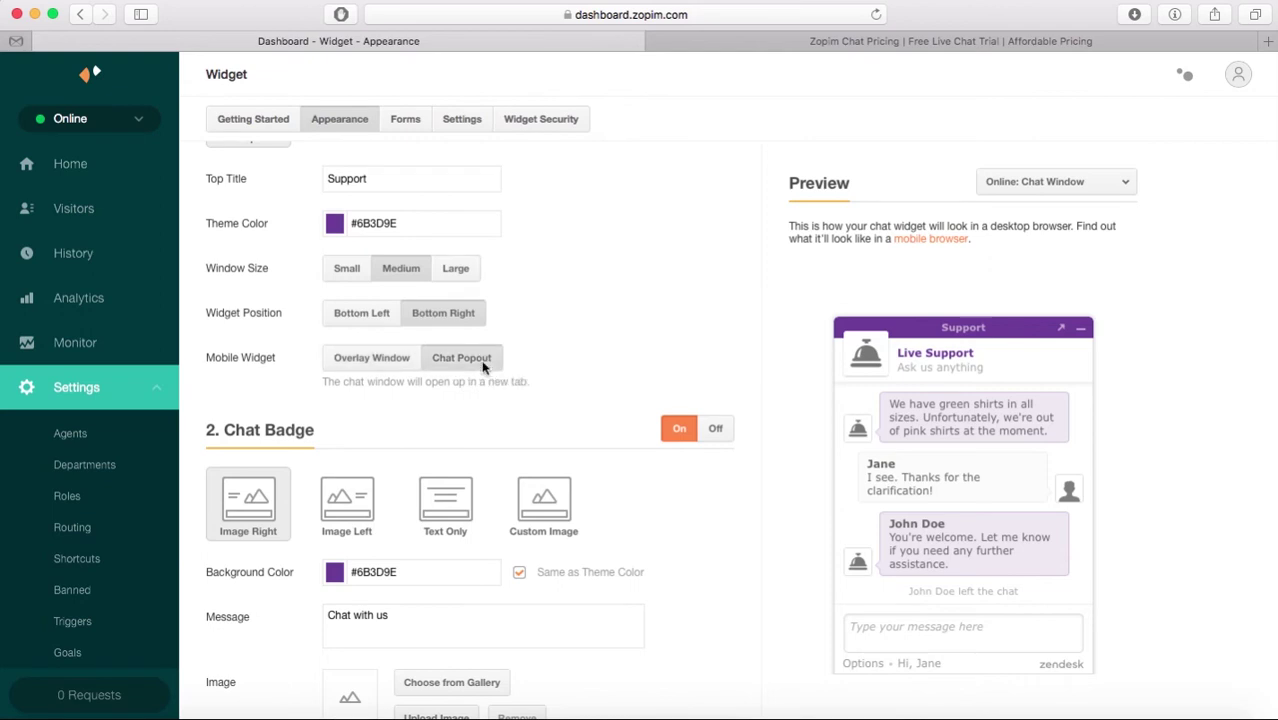
{"action": "left_click", "coordinate": [390, 366]}
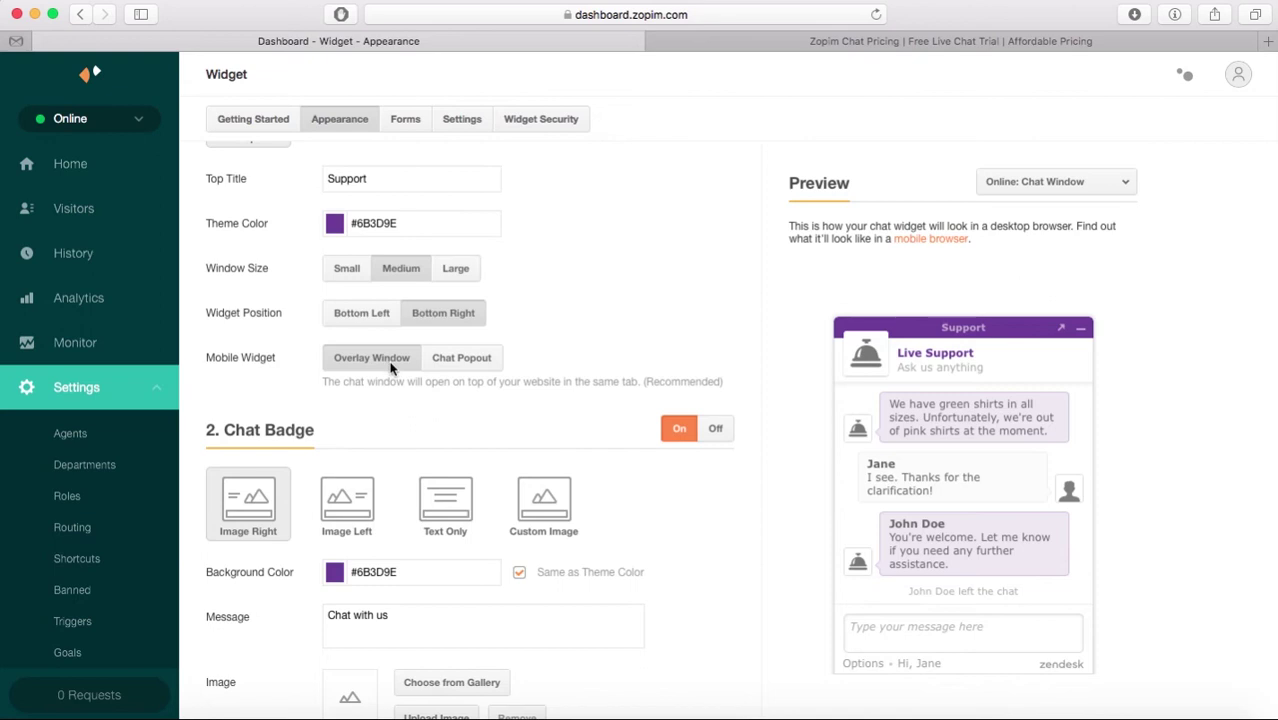
Give the chat badge an image-on-the-right layout and its own #524BD5 background colour
{"action": "scroll", "coordinate": [648, 316], "scroll_direction": "down", "scroll_amount": 5}
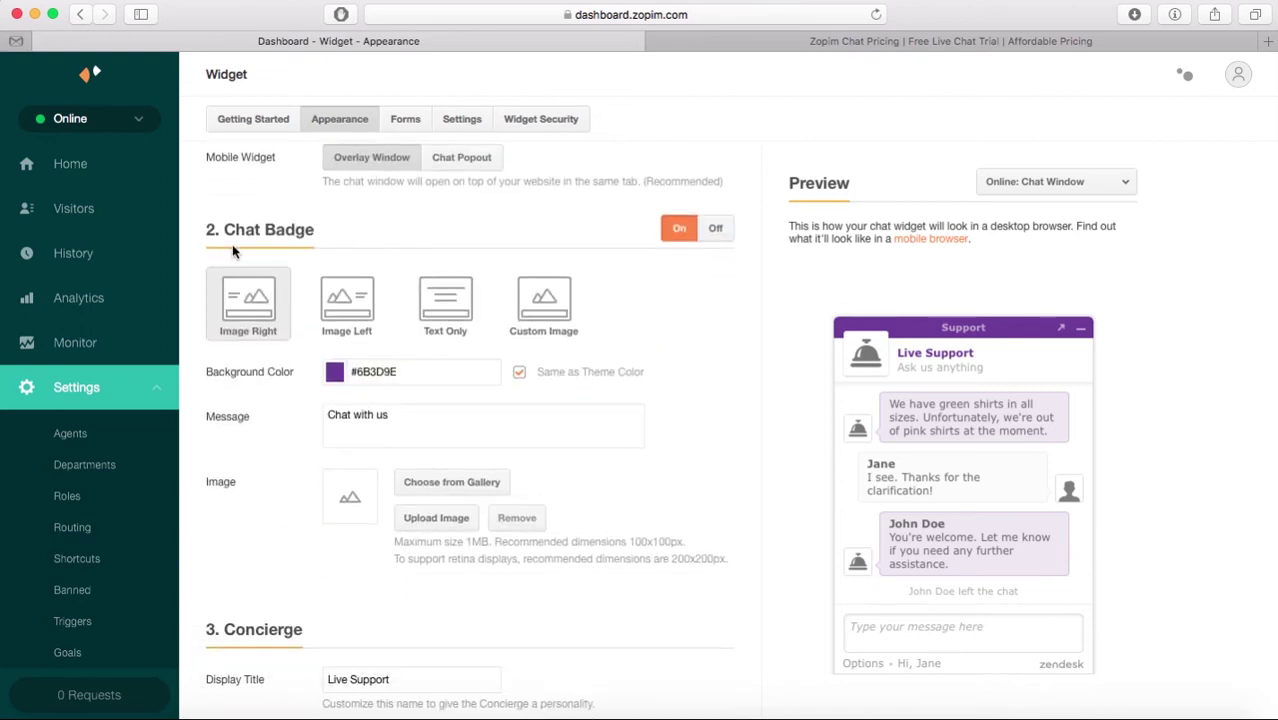
{"action": "left_click", "coordinate": [347, 305]}
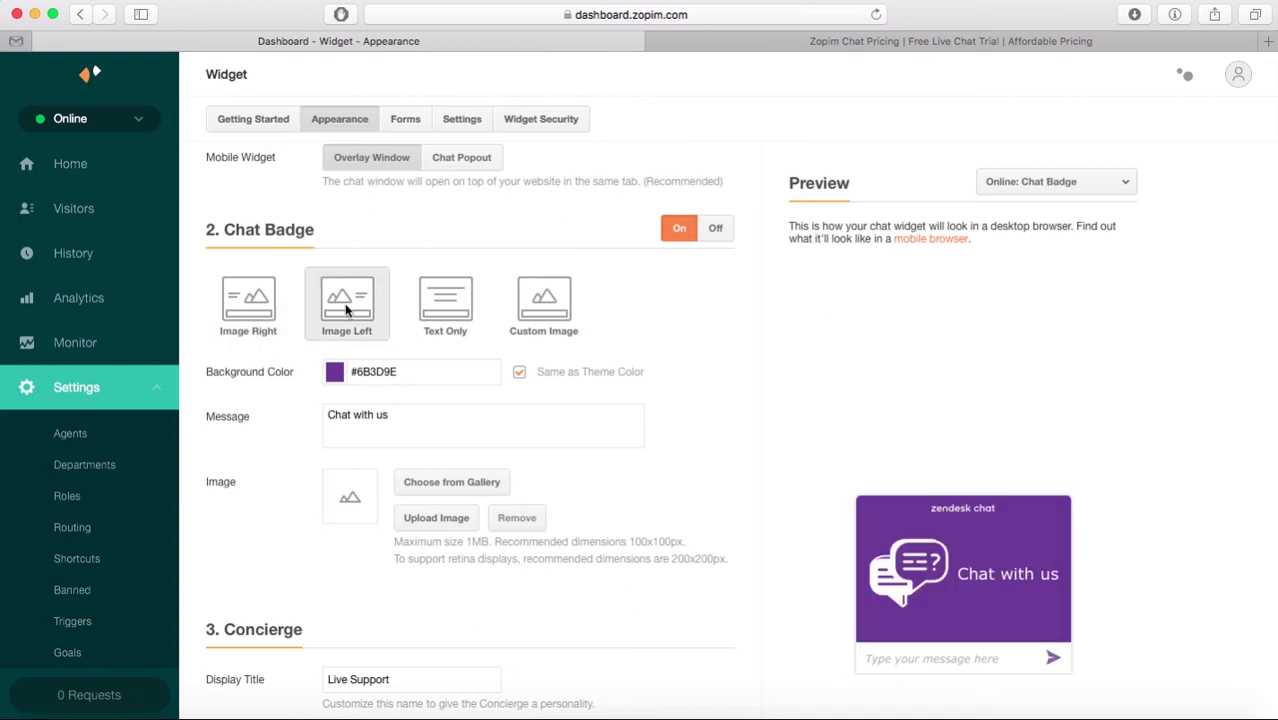
{"action": "left_click", "coordinate": [250, 306]}
{"action": "left_click", "coordinate": [343, 295]}
{"action": "left_click", "coordinate": [424, 318]}
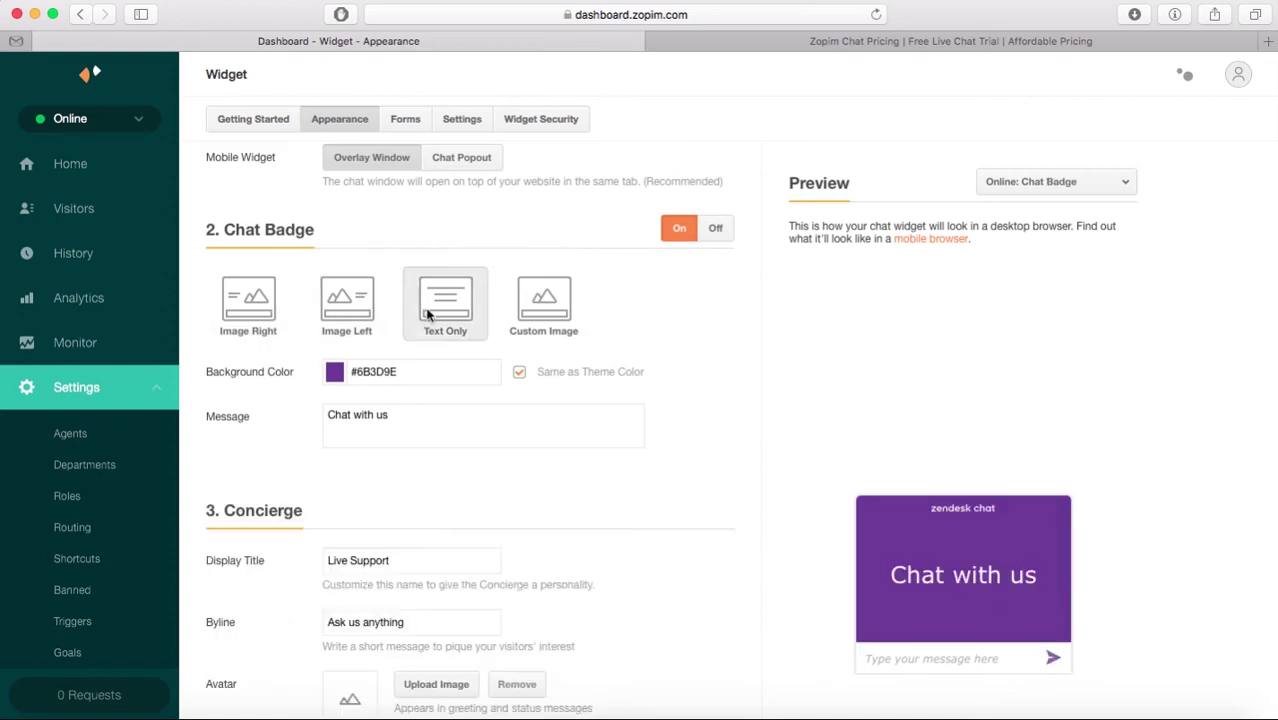
{"action": "left_click", "coordinate": [534, 324]}
{"action": "left_click", "coordinate": [248, 305]}
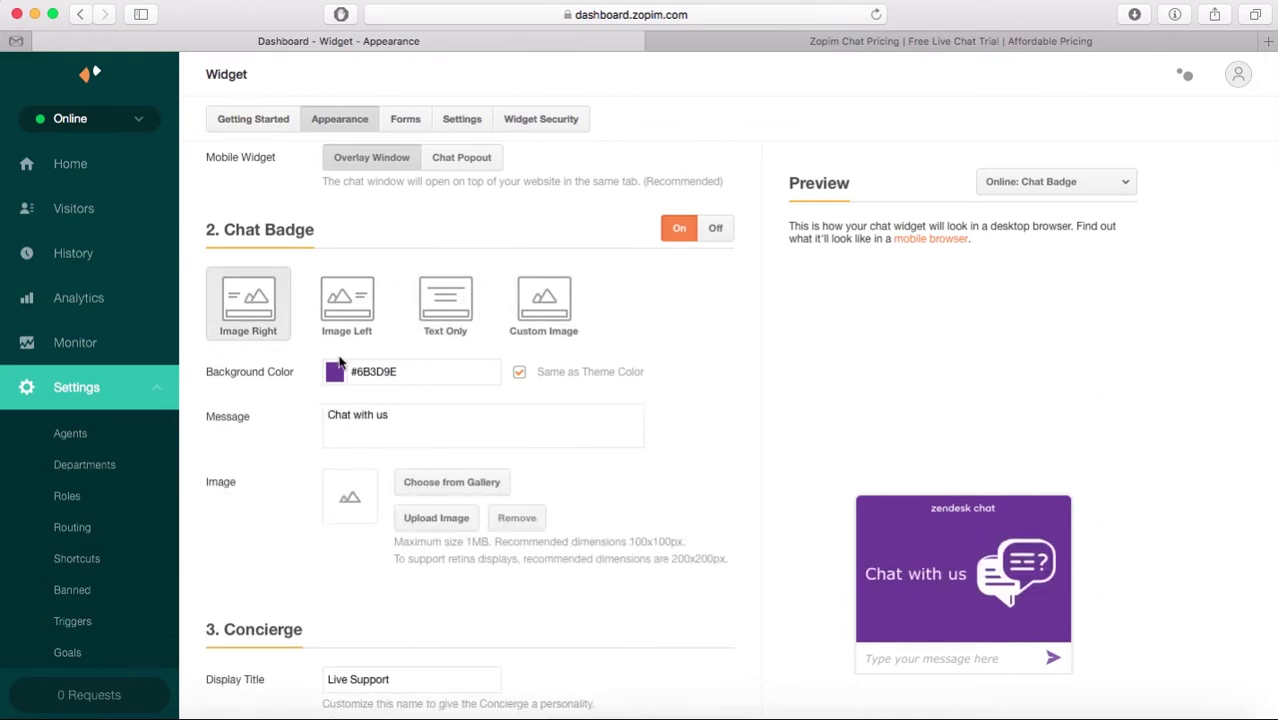
{"action": "left_click", "coordinate": [519, 372]}
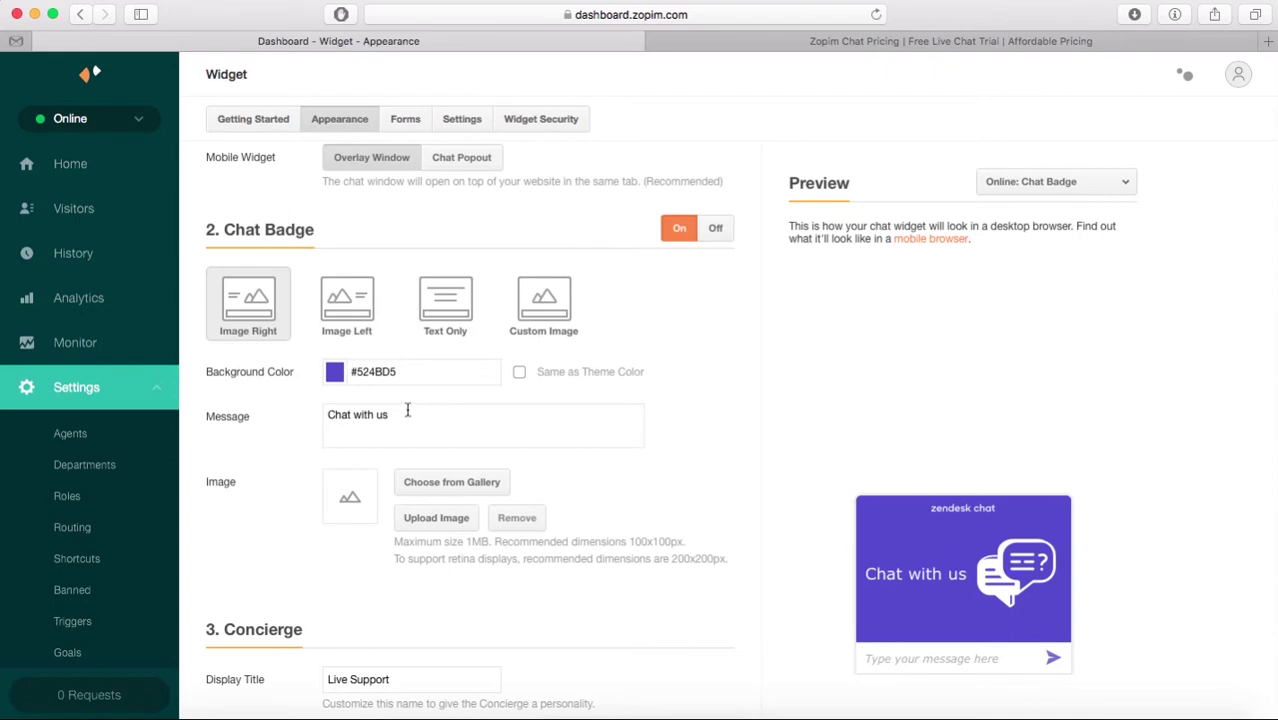
Change the badge message from 'Chat with us' to 'Chat with Responsive Muse'
{"action": "left_click_drag", "start_coordinate": [425, 414], "coordinate": [291, 414]}
{"action": "left_click", "coordinate": [442, 431]}
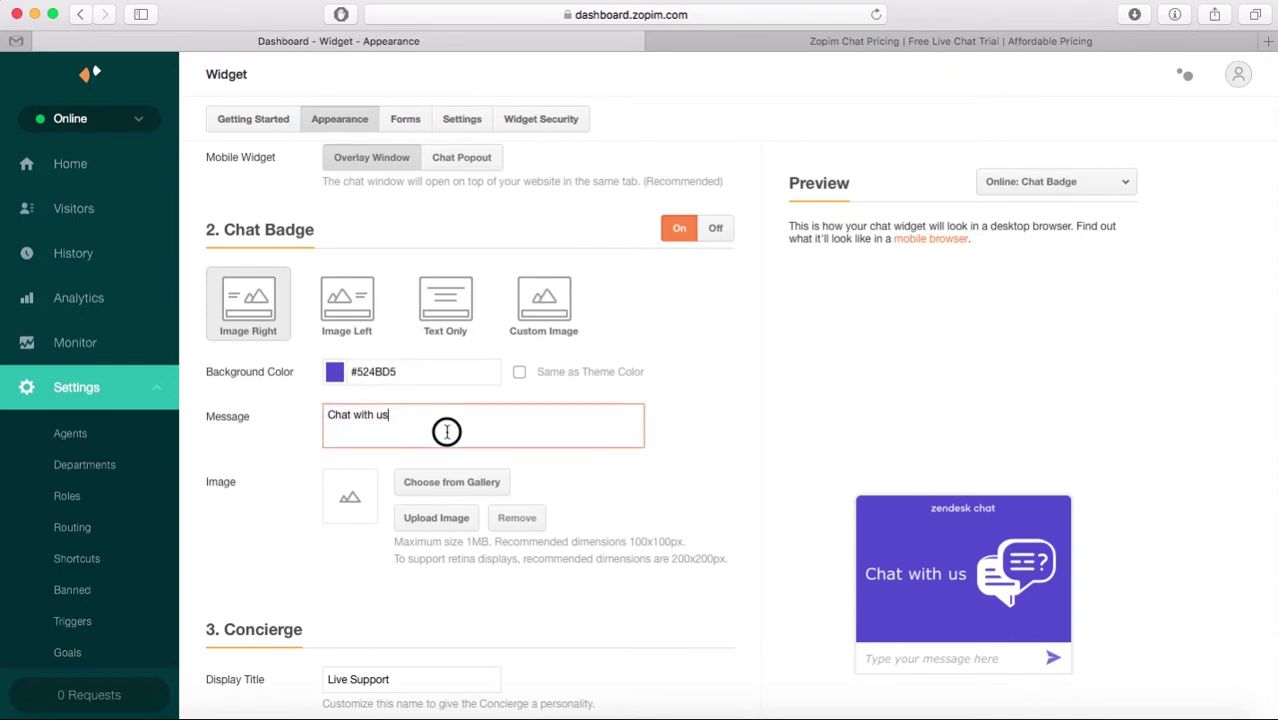
{"action": "key", "text": "BackSpace"}
{"action": "key", "text": "BackSpace"}
{"action": "type", "text": "Respon"}
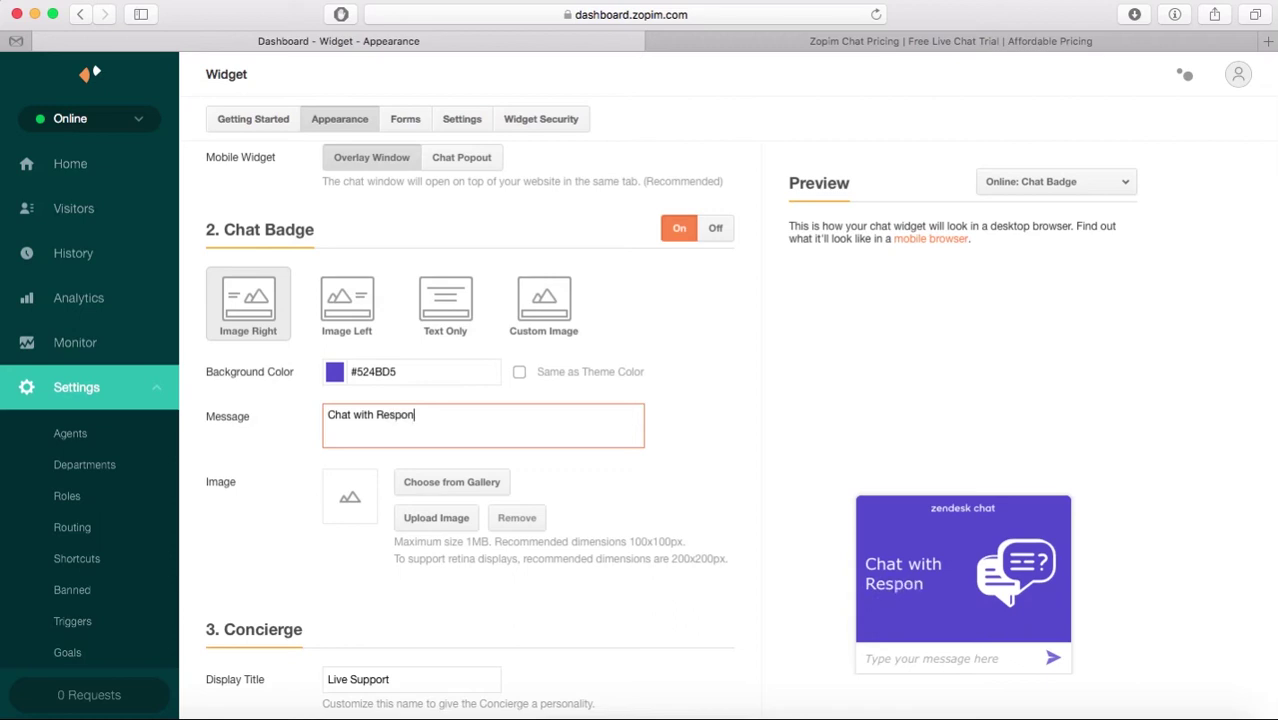
{"action": "type", "text": "sive Muse"}
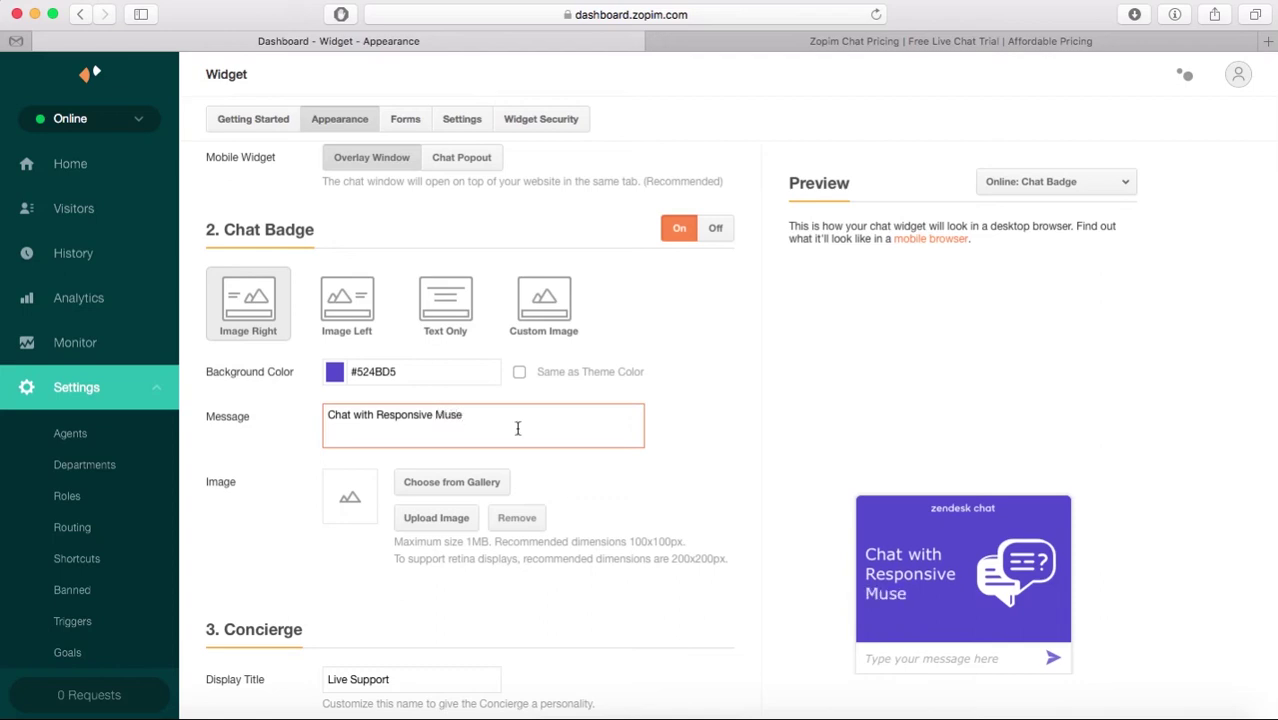
{"action": "left_click", "coordinate": [638, 496]}
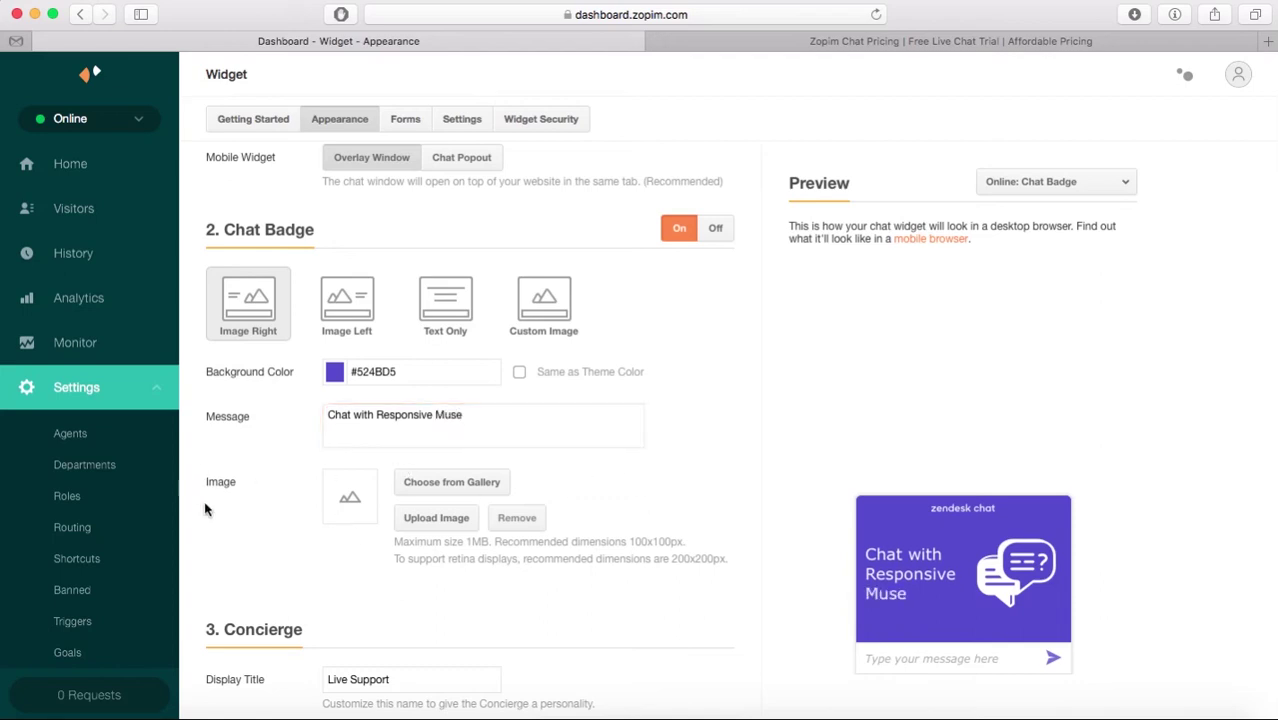
Replace the concierge byline 'Ask us anything' with 'Start typing'
{"action": "scroll", "coordinate": [680, 591], "scroll_direction": "down", "scroll_amount": 5}
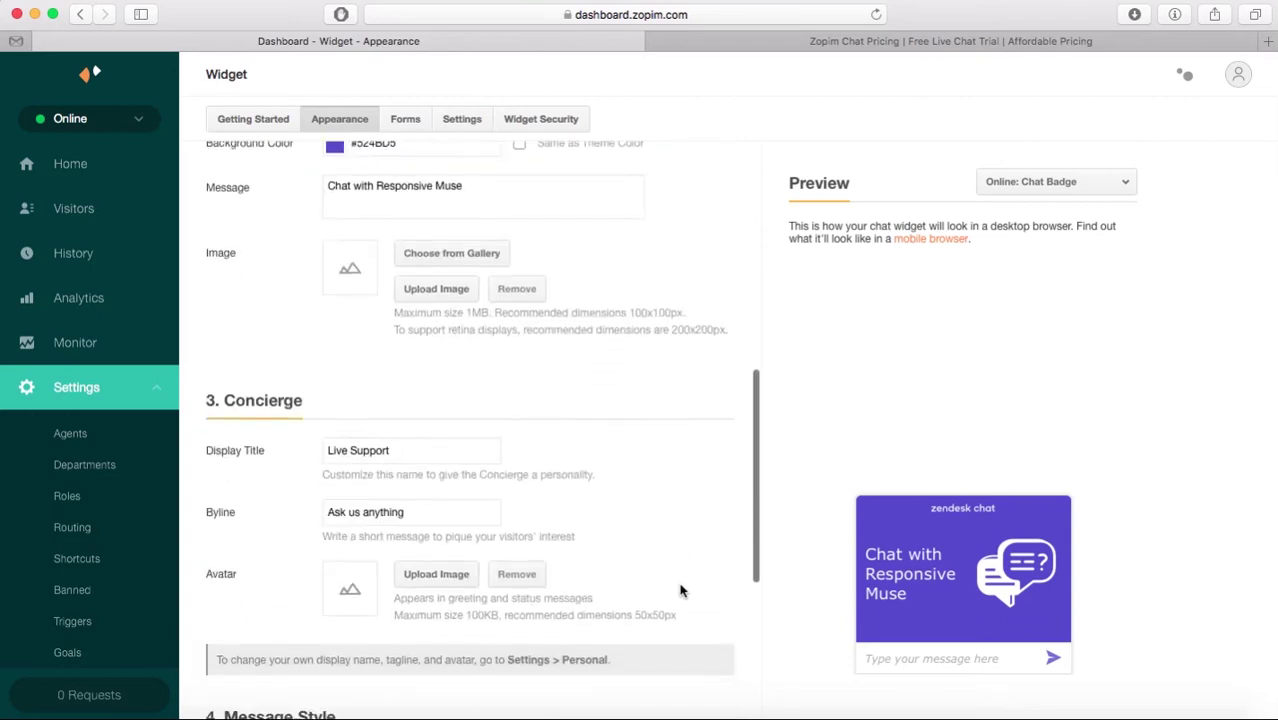
{"action": "left_click", "coordinate": [409, 273]}
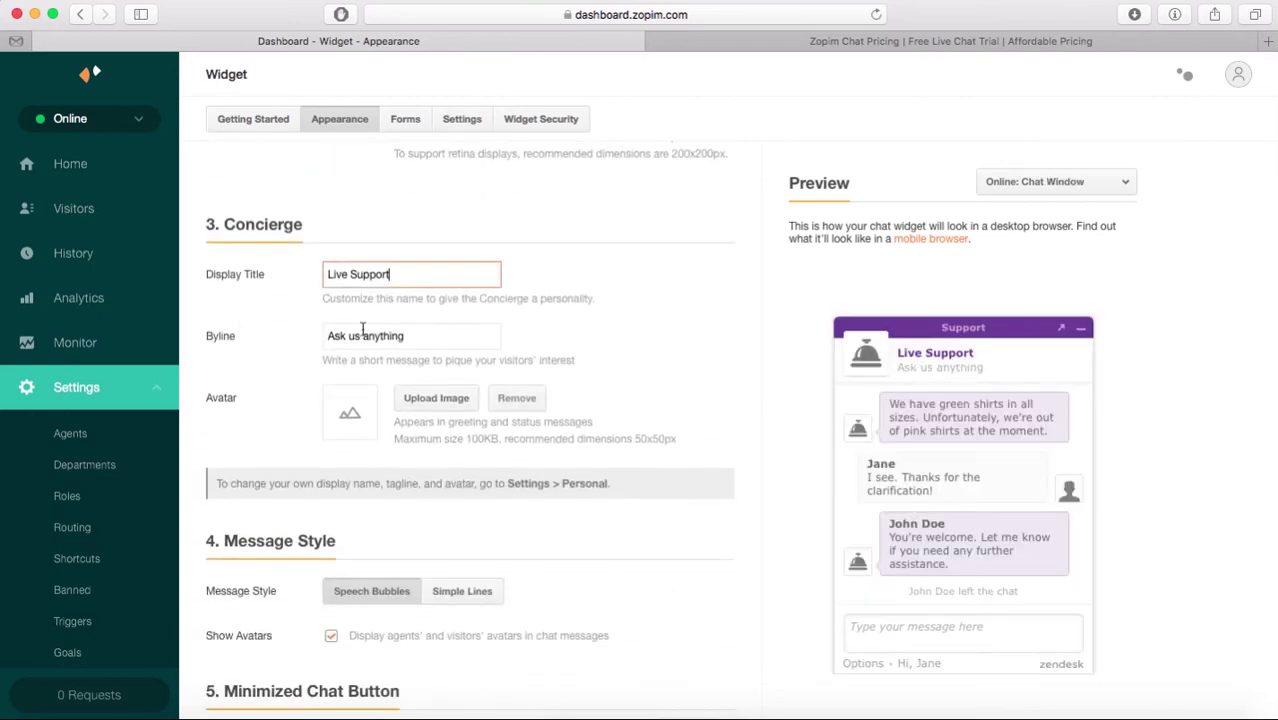
{"action": "left_click_drag", "start_coordinate": [442, 335], "coordinate": [308, 331]}
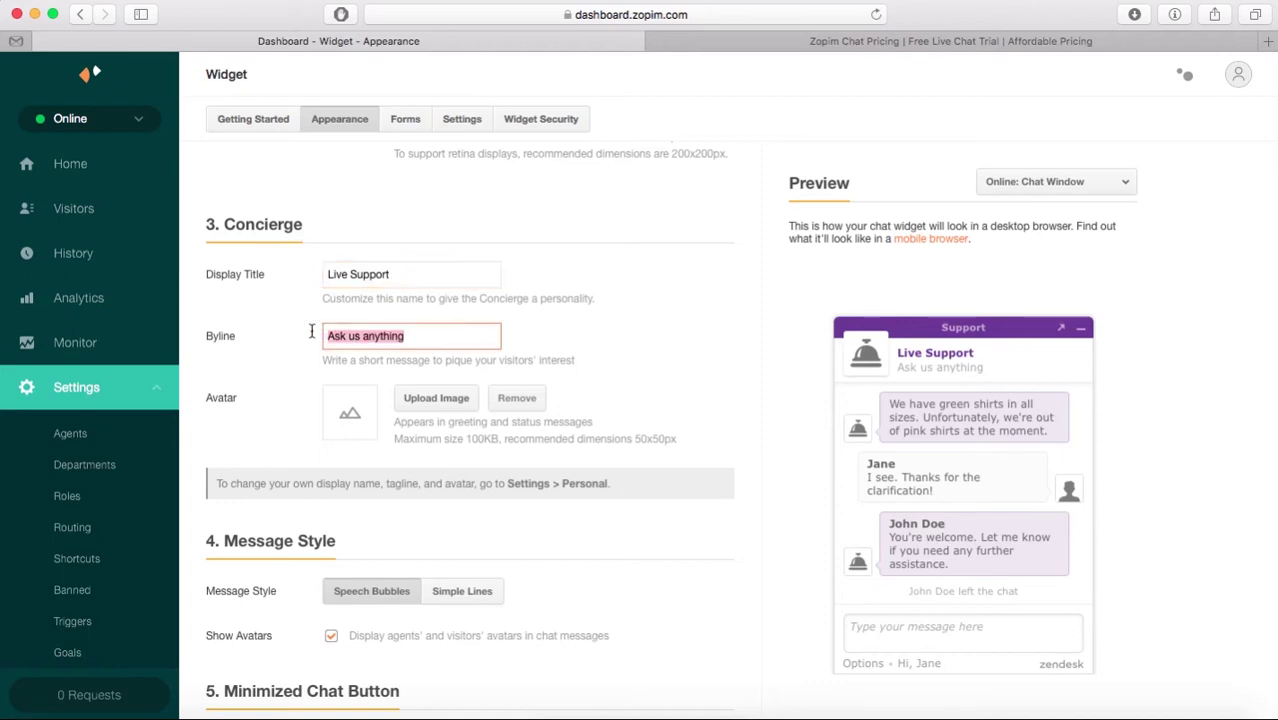
{"action": "type", "text": "Start"}
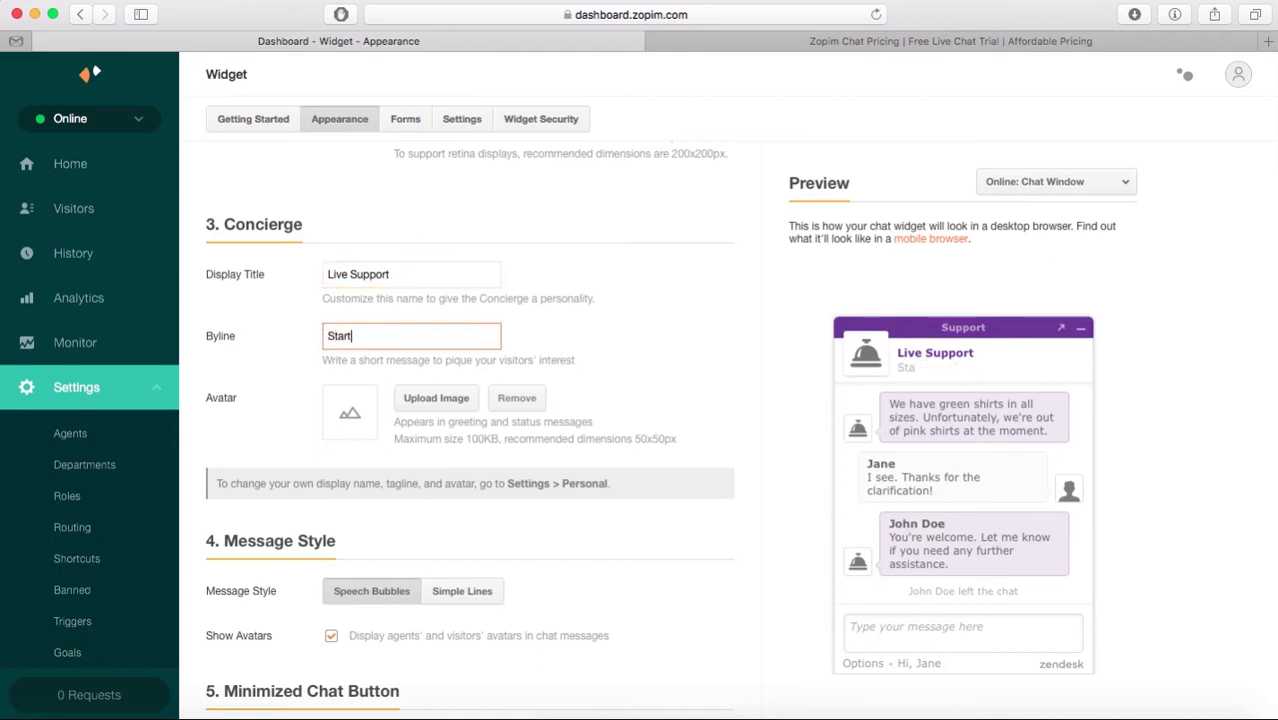
{"action": "type", "text": " typing"}
{"action": "left_click", "coordinate": [260, 448]}
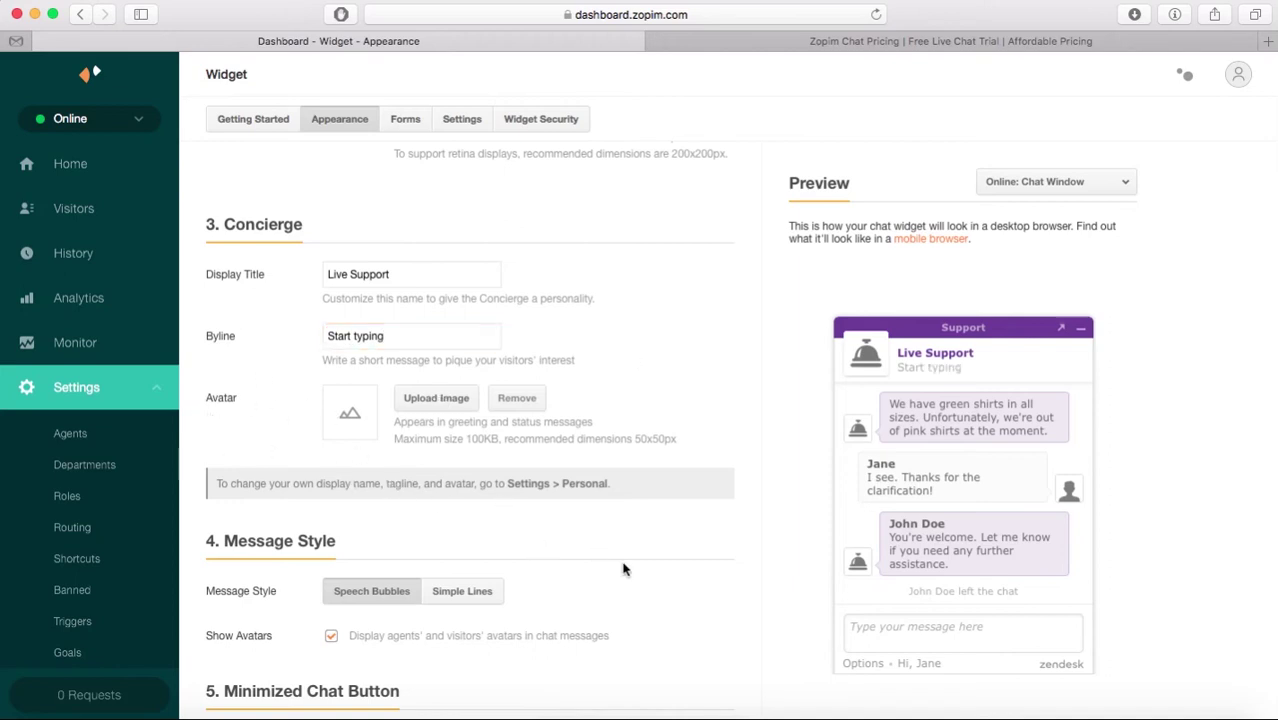
Keep Speech Bubbles as the message style after previewing Simple Lines
{"action": "scroll", "coordinate": [622, 568], "scroll_direction": "down", "scroll_amount": 2}
{"action": "scroll", "coordinate": [615, 570], "scroll_direction": "down", "scroll_amount": 3}
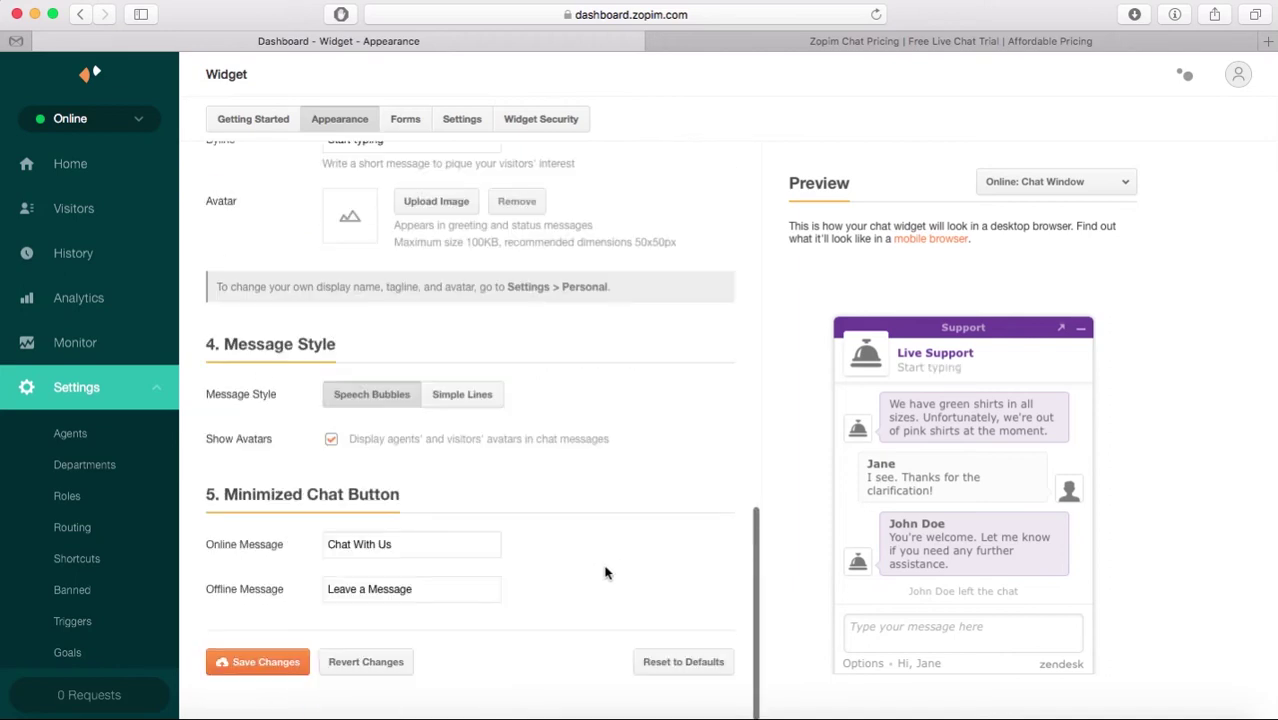
{"action": "left_click", "coordinate": [456, 400]}
{"action": "left_click", "coordinate": [357, 400]}
{"action": "scroll", "coordinate": [505, 572], "scroll_direction": "down", "scroll_amount": 1}
{"action": "scroll", "coordinate": [505, 572], "scroll_direction": "up", "scroll_amount": 15}
{"action": "scroll", "coordinate": [508, 568], "scroll_direction": "down", "scroll_amount": 1}
{"action": "scroll", "coordinate": [490, 400], "scroll_direction": "up", "scroll_amount": 1}
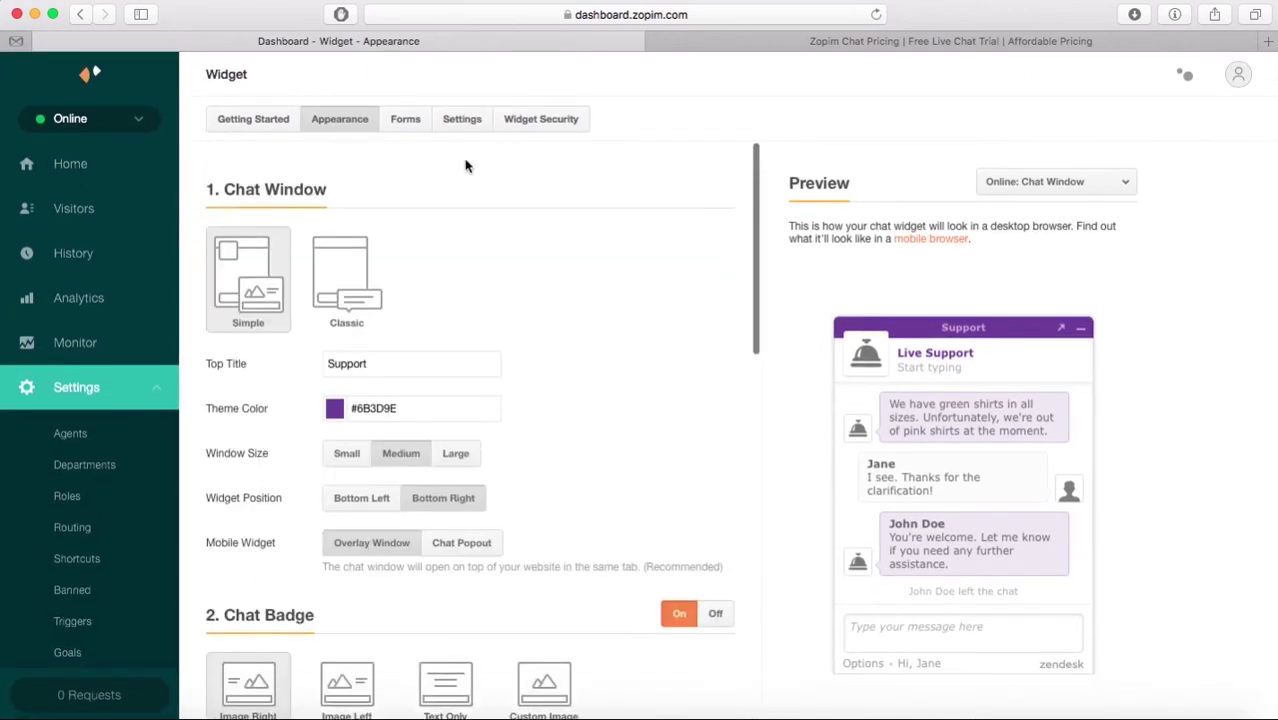
{"action": "left_click", "coordinate": [418, 127]}
Save the unsaved appearance changes and copy the embed script from Getting Started again
{"action": "left_click", "coordinate": [571, 426]}
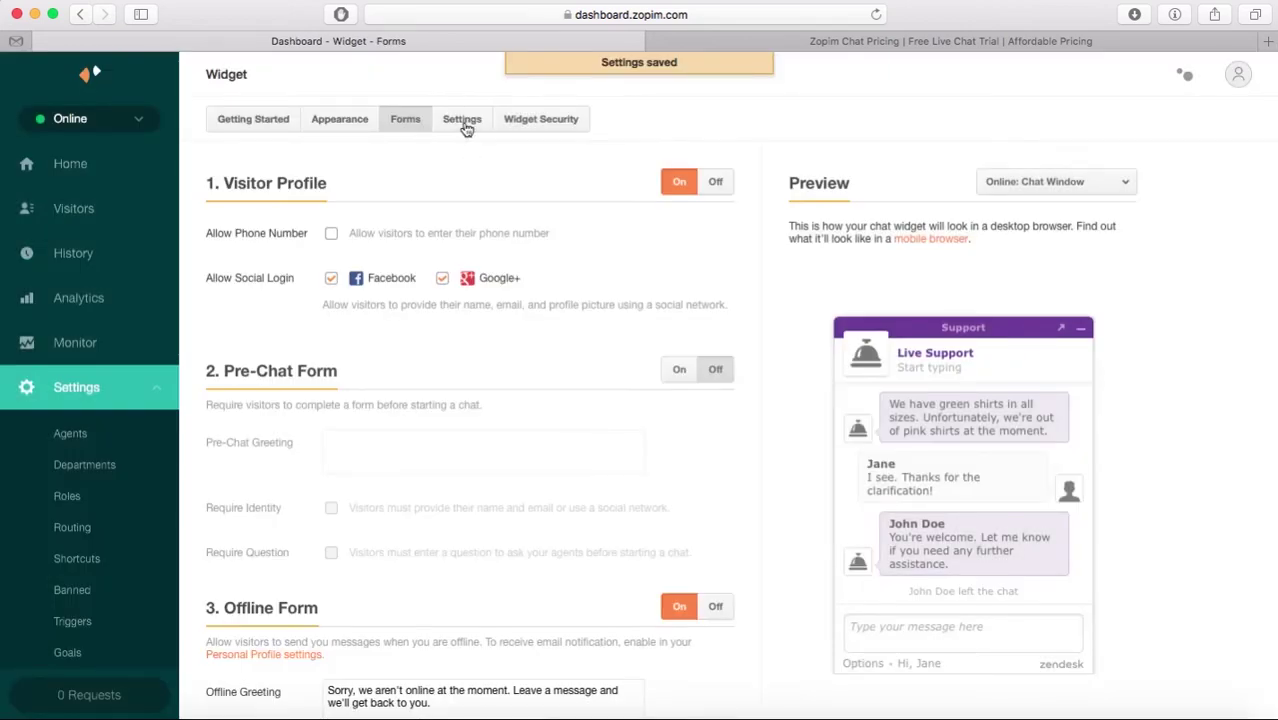
{"action": "left_click", "coordinate": [464, 126]}
{"action": "left_click", "coordinate": [540, 119]}
{"action": "left_click", "coordinate": [405, 119]}
{"action": "left_click", "coordinate": [253, 119]}
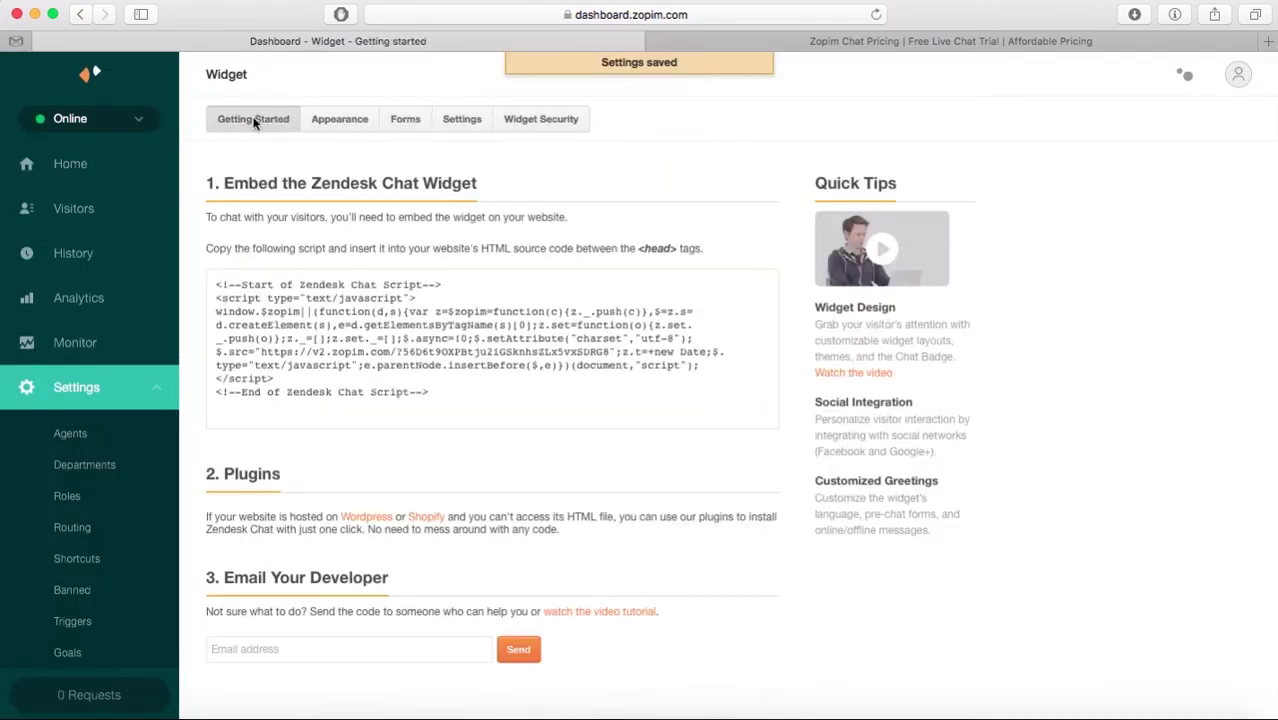
{"action": "left_click", "coordinate": [281, 396]}
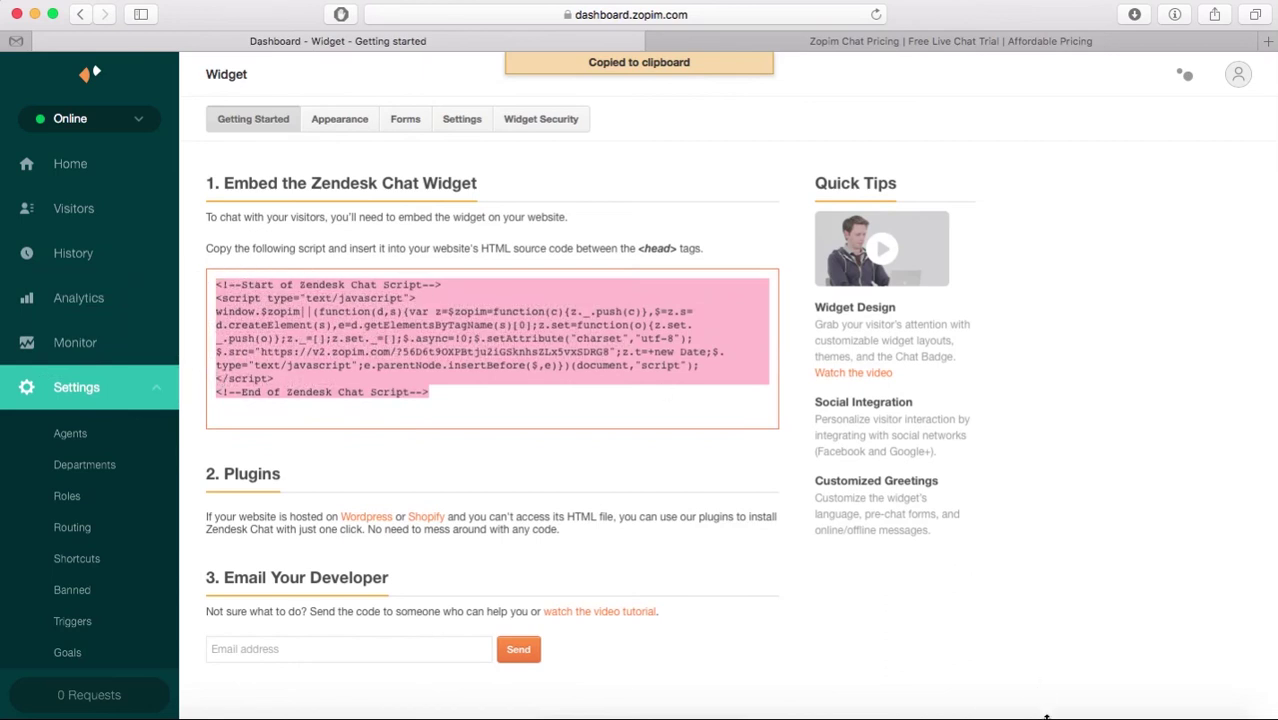
{"action": "left_click", "coordinate": [1050, 702]}
Insert the Zendesk Chat script as an HTML element on the Home page and move it higher
{"action": "right_click", "coordinate": [270, 250]}
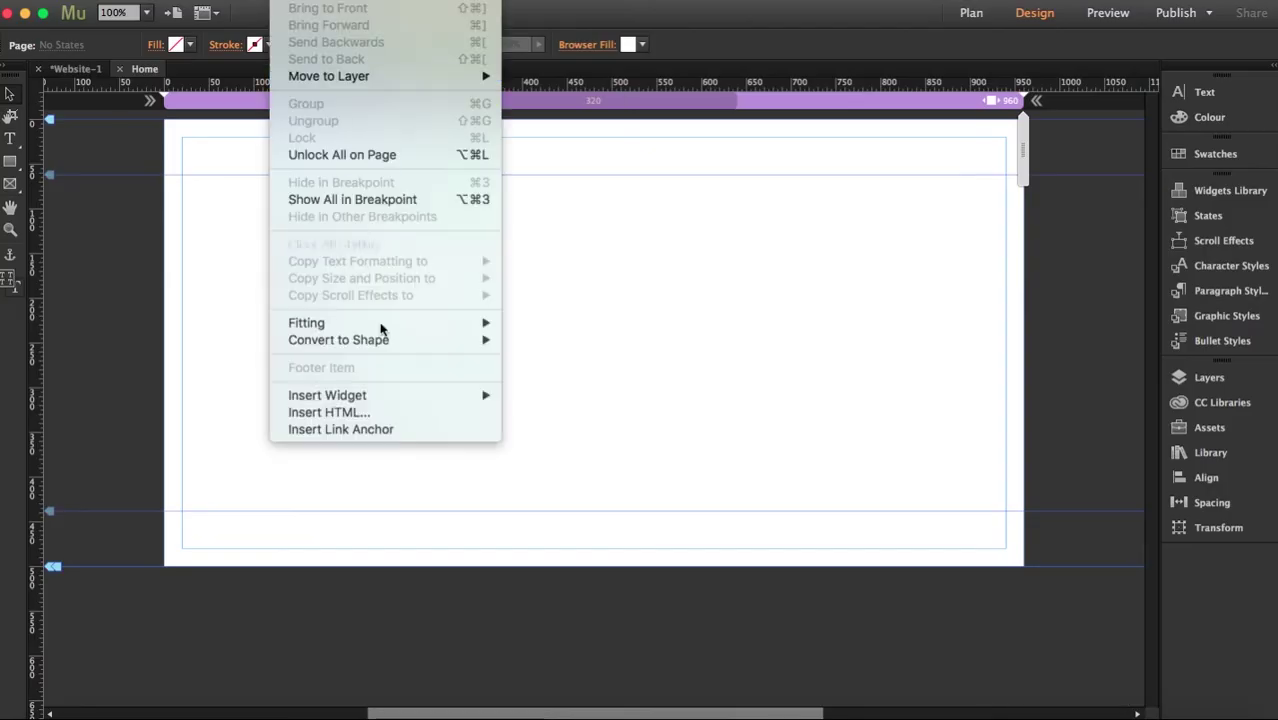
{"action": "left_click", "coordinate": [374, 417]}
{"action": "key", "text": "super+v"}
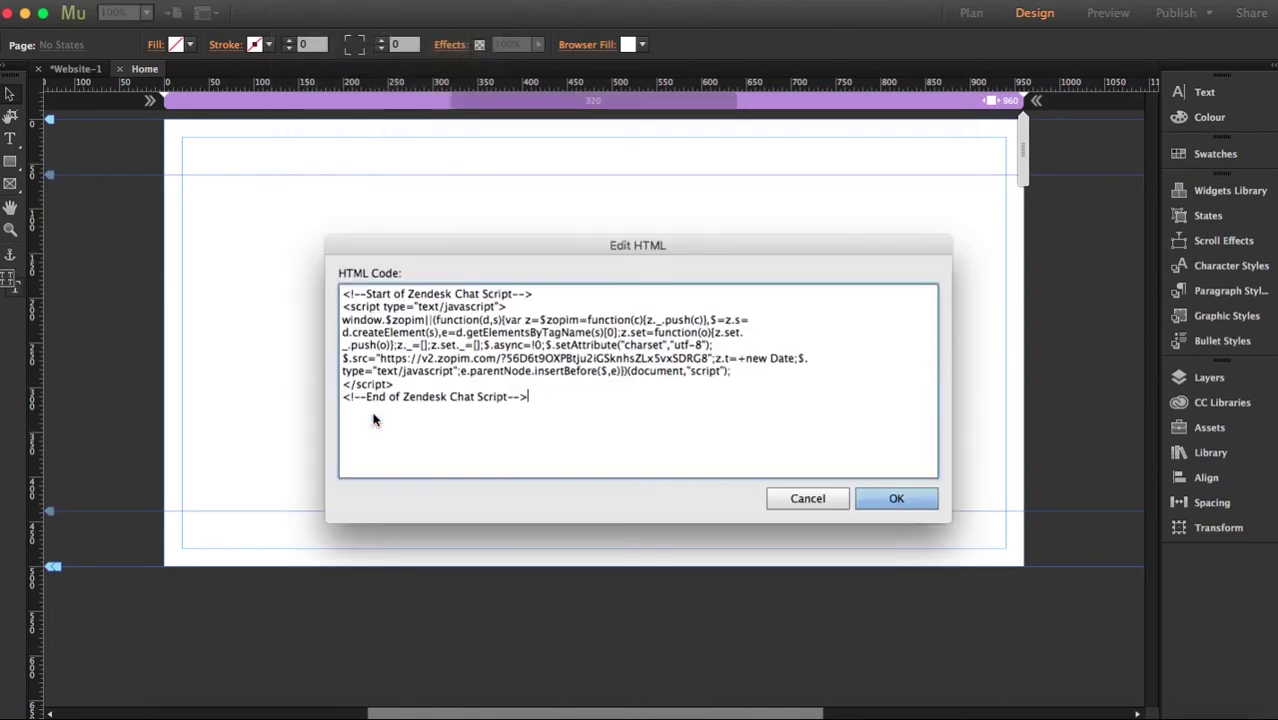
{"action": "left_click", "coordinate": [893, 497]}
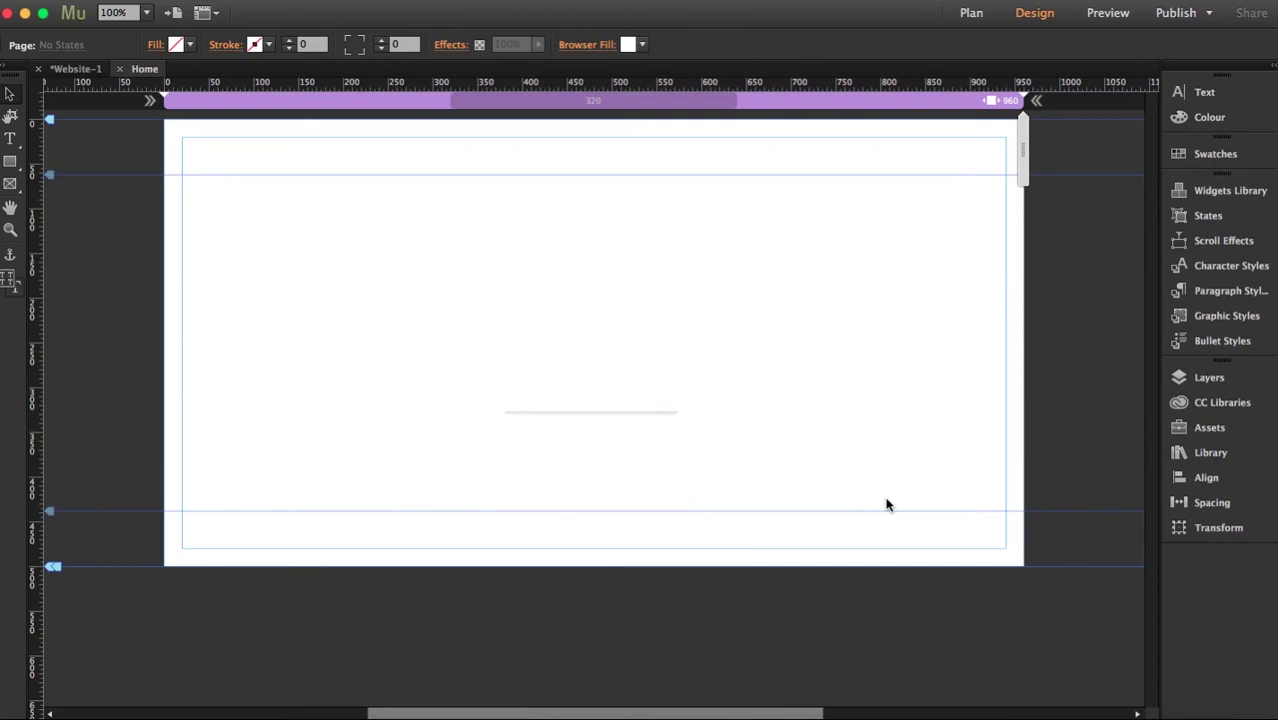
{"action": "left_click", "coordinate": [614, 452]}
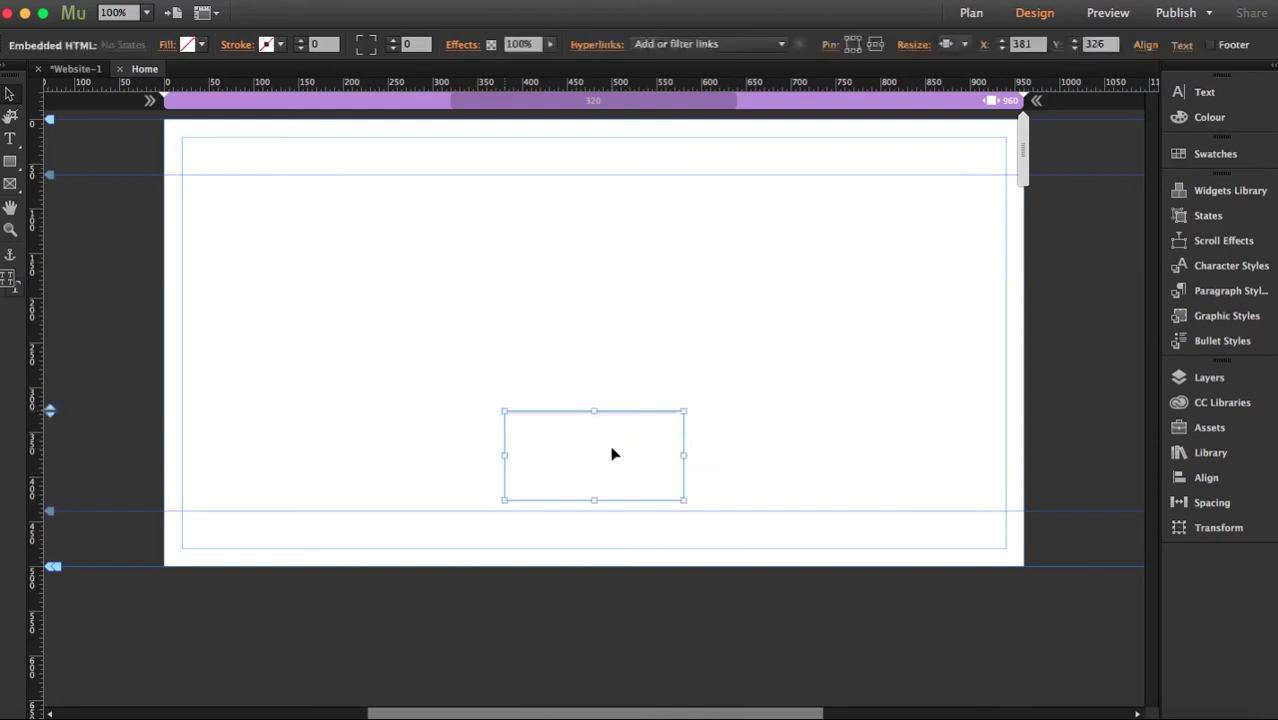
{"action": "left_click_drag", "start_coordinate": [594, 446], "coordinate": [594, 313]}
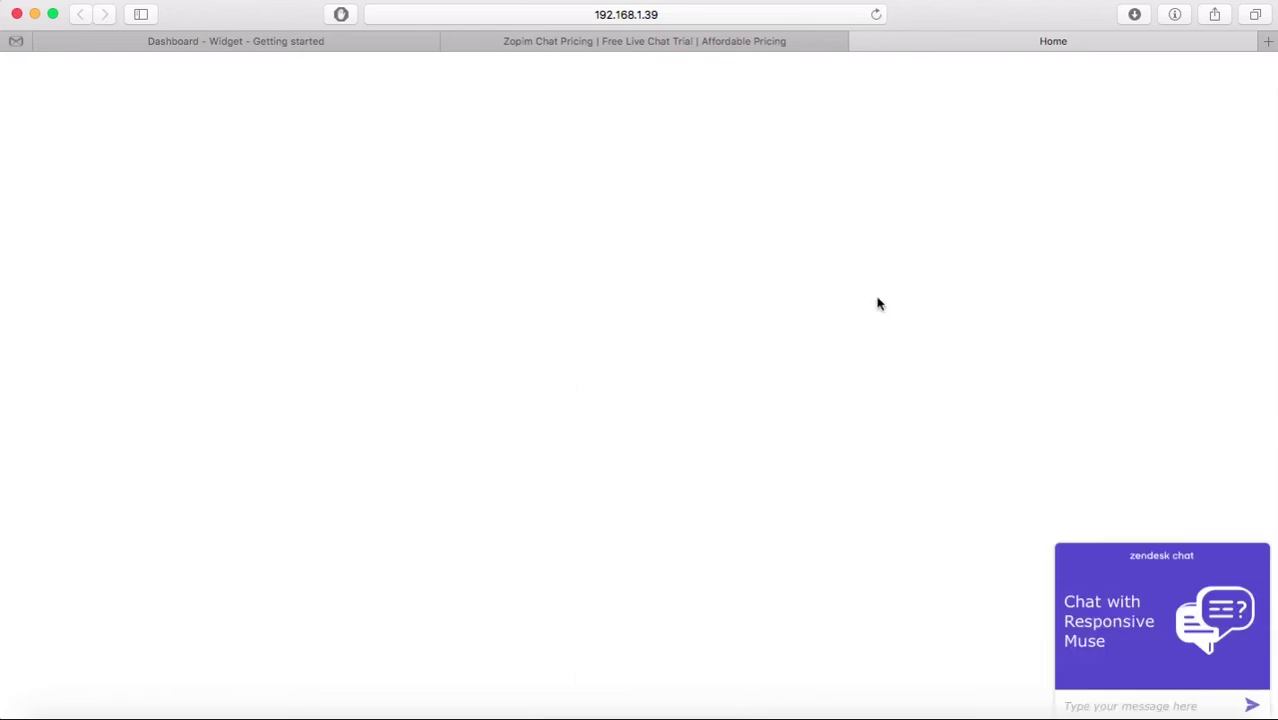
Send 'hi!' from the preview's chat widget, then go back to the Zendesk Chat dashboard
{"action": "left_click", "coordinate": [1113, 707]}
{"action": "type", "text": "hi!"}
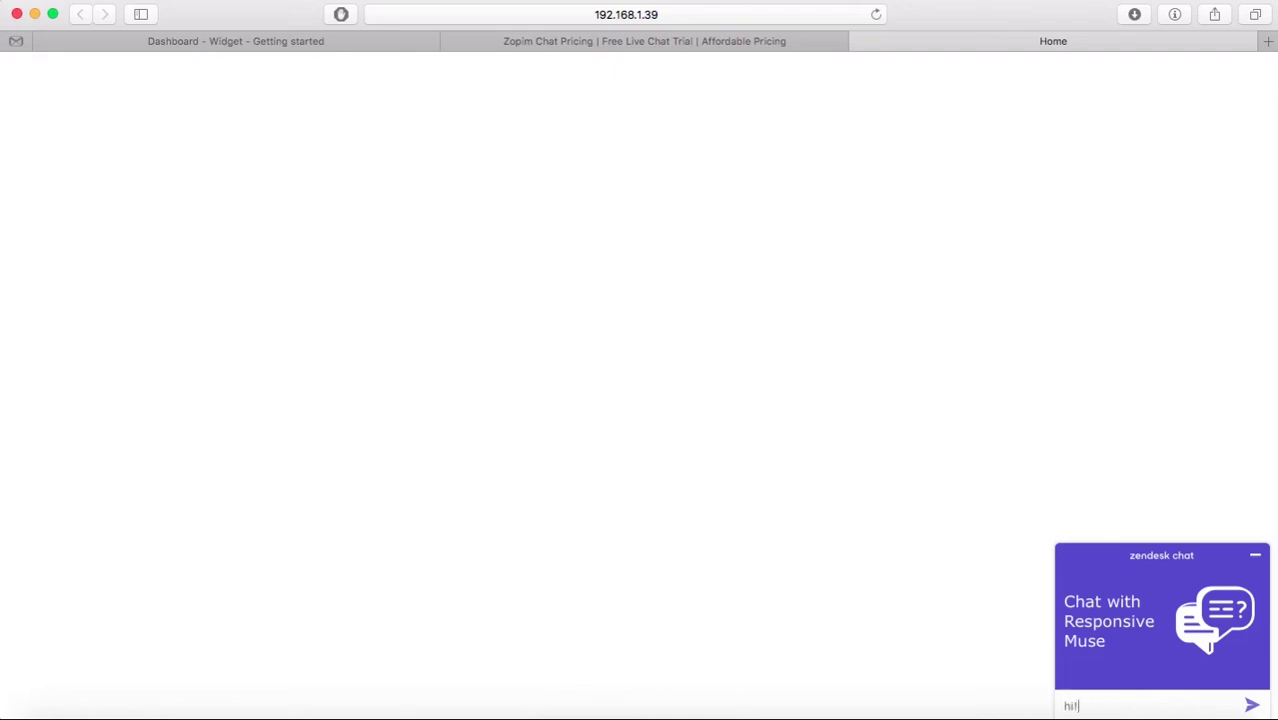
{"action": "key", "text": "Return"}
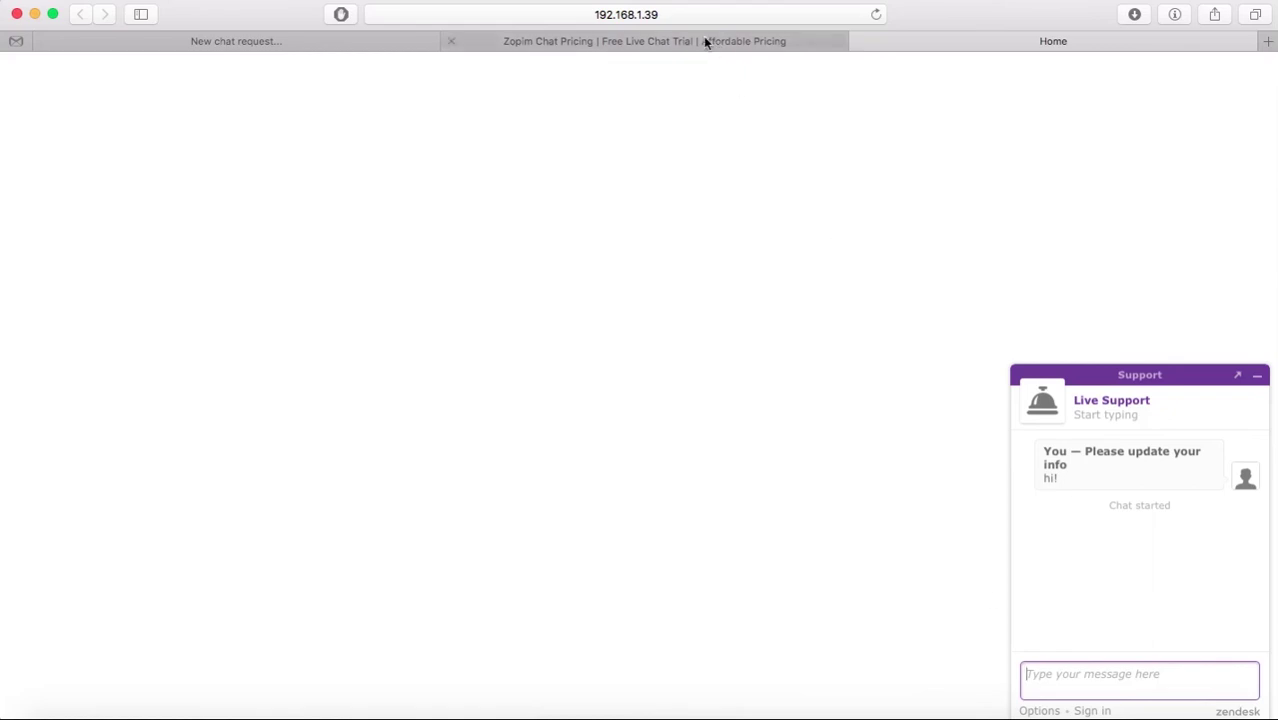
{"action": "left_click", "coordinate": [250, 40]}
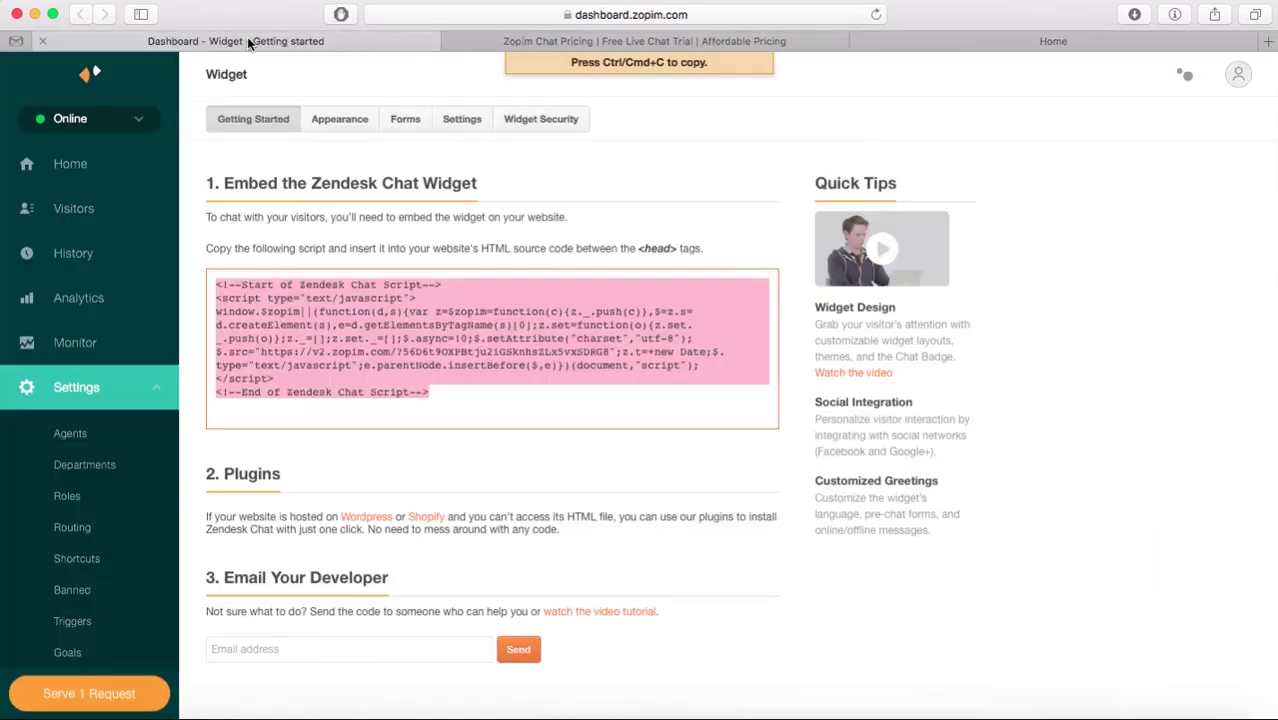
Serve the one waiting visitor request and reply 'Hi to you!'
{"action": "left_click", "coordinate": [116, 698]}
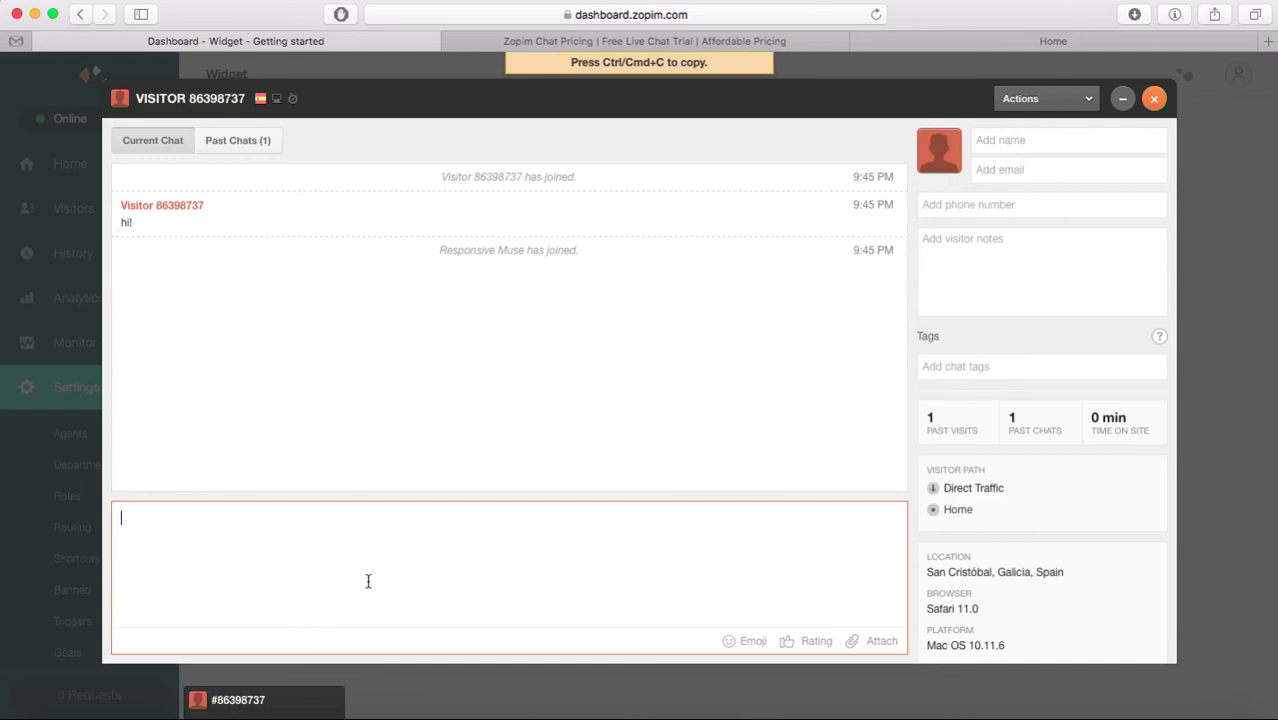
{"action": "type", "text": "Hi to"}
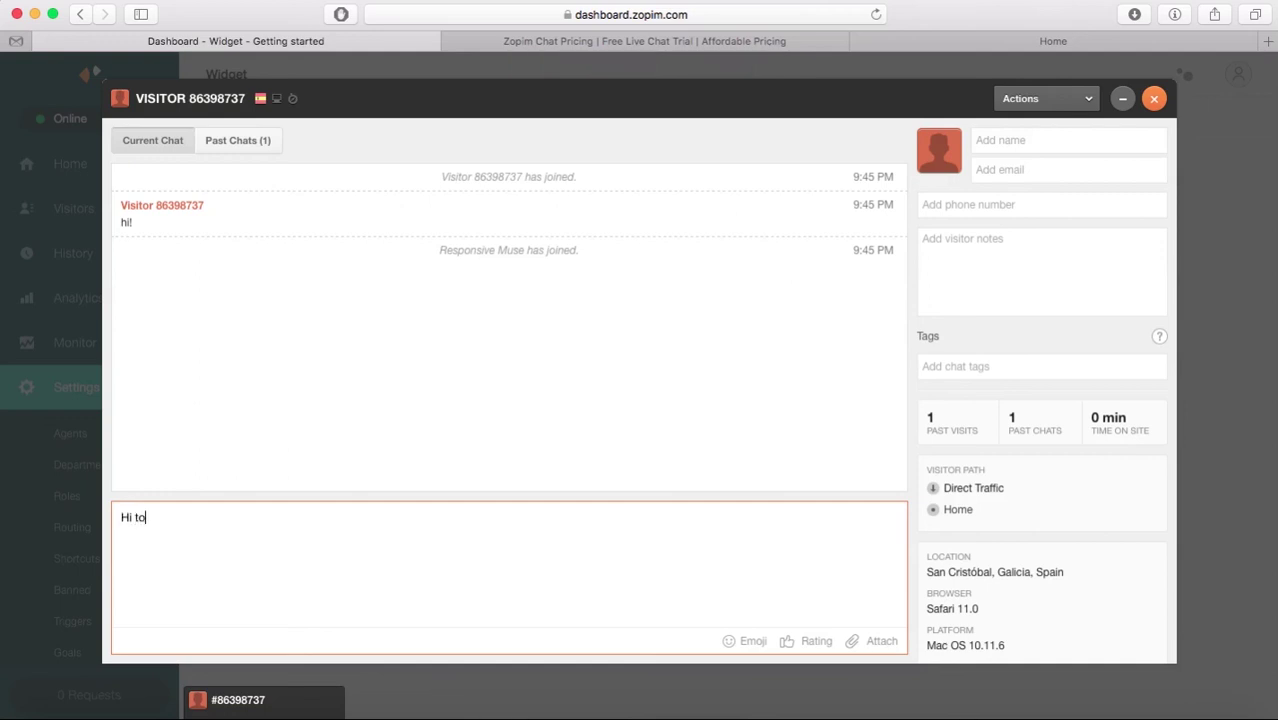
{"action": "type", "text": " you!"}
{"action": "key", "text": "Return"}
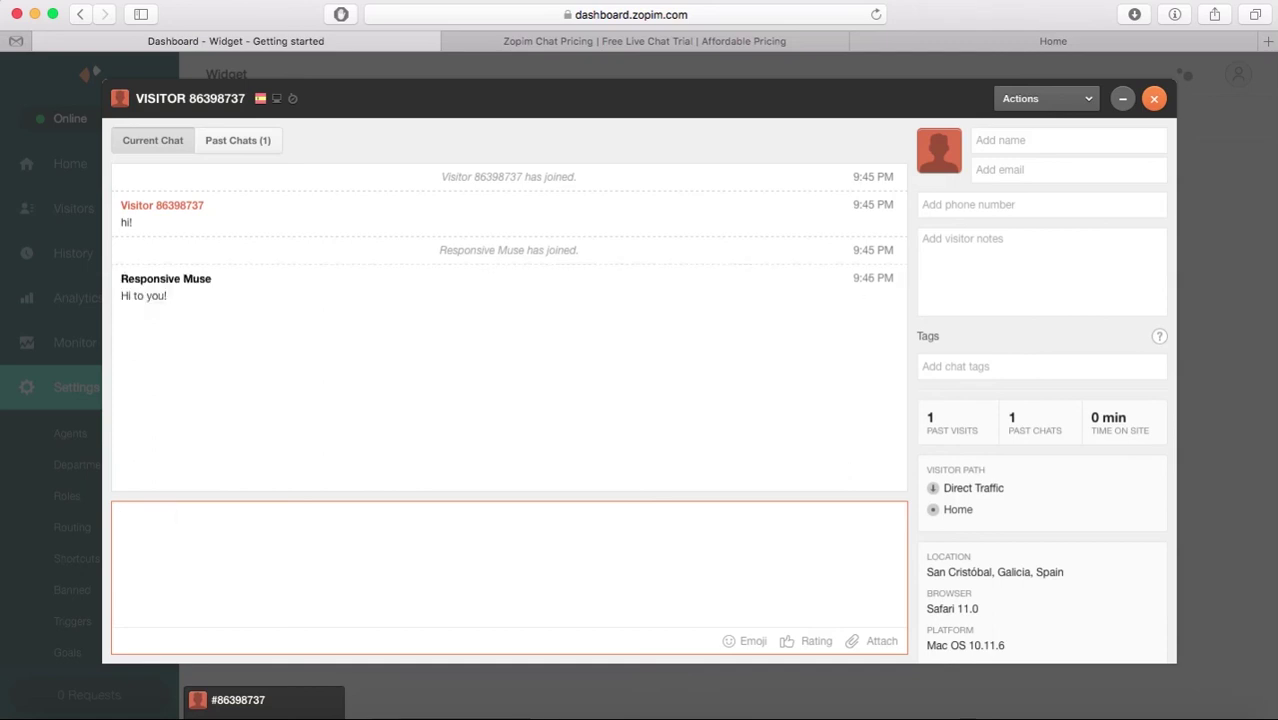
Switch to the Safari Home preview tab to see the 'Hi to you!' reply in the widget
{"action": "left_click", "coordinate": [985, 40]}
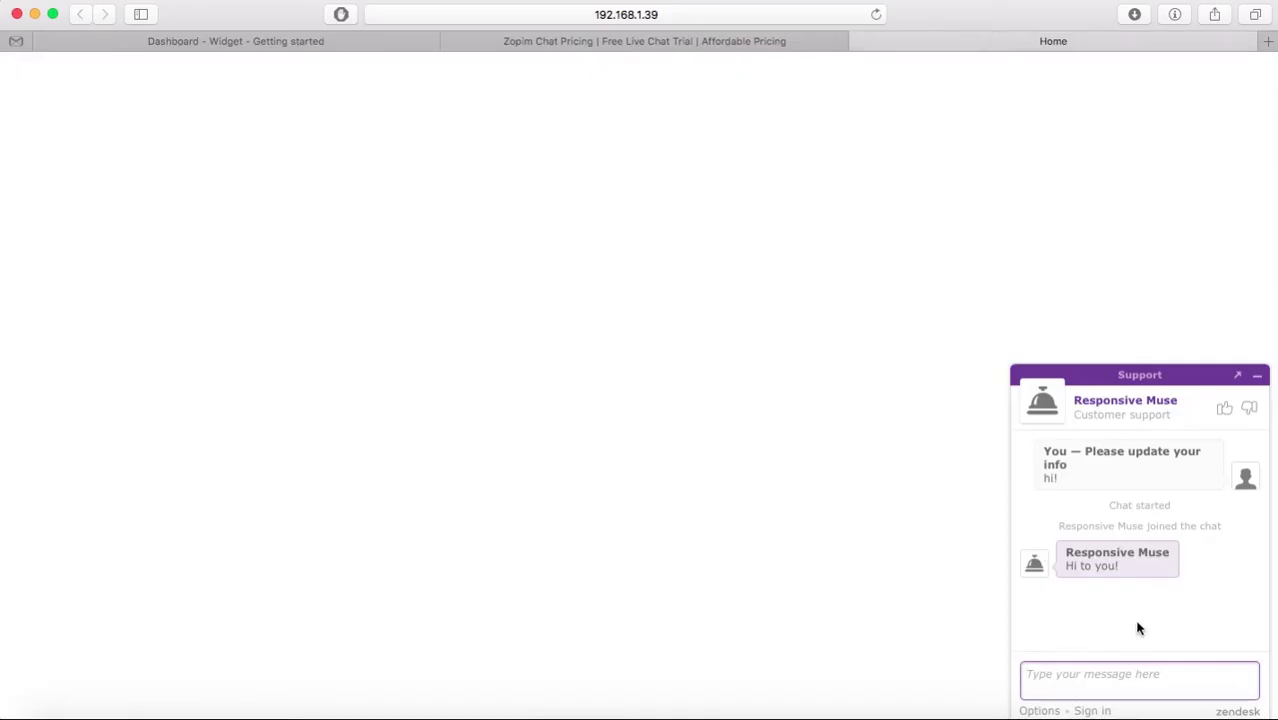